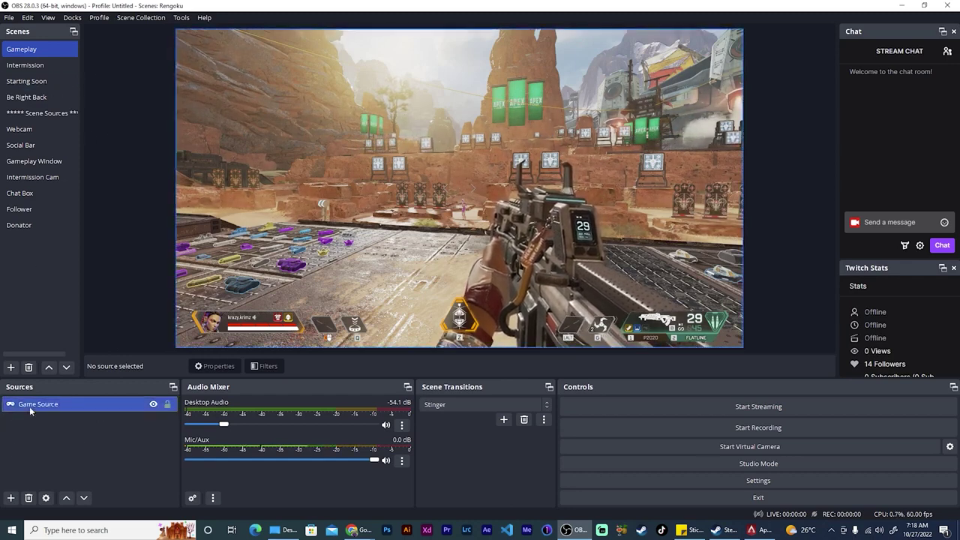
Add an Image source showing Cam Border.png to the Gameplay scene.
{"action": "left_click", "coordinate": [11, 498]}
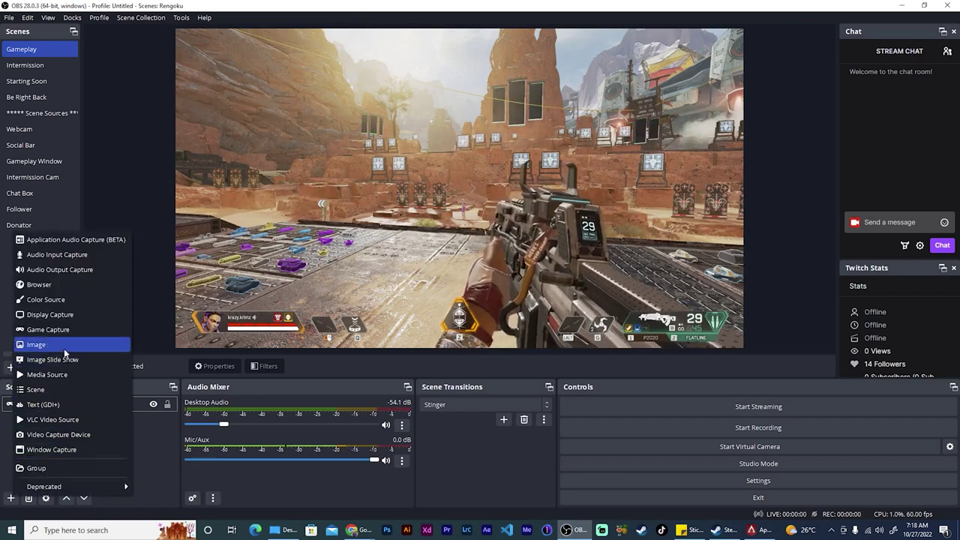
{"action": "left_click", "coordinate": [45, 345]}
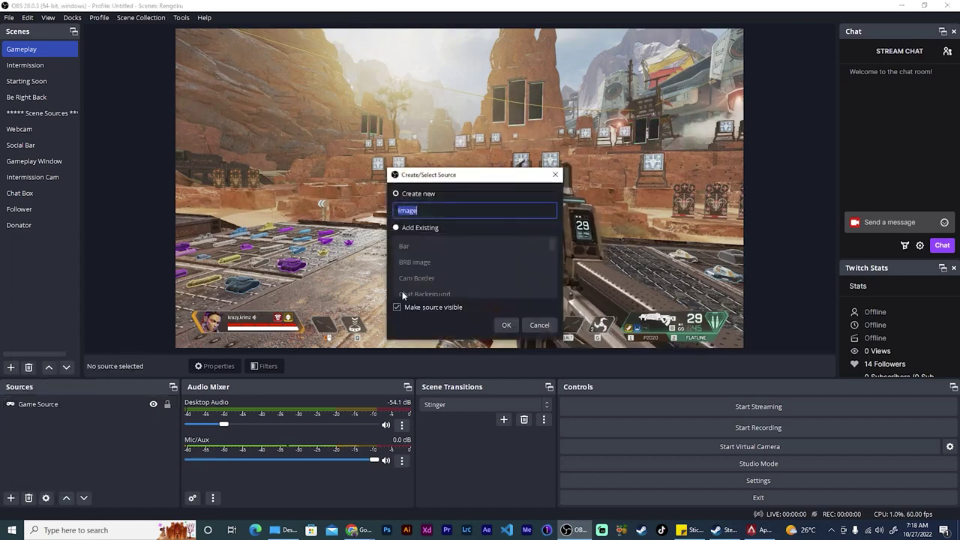
{"action": "left_click", "coordinate": [506, 324]}
{"action": "left_click", "coordinate": [624, 267]}
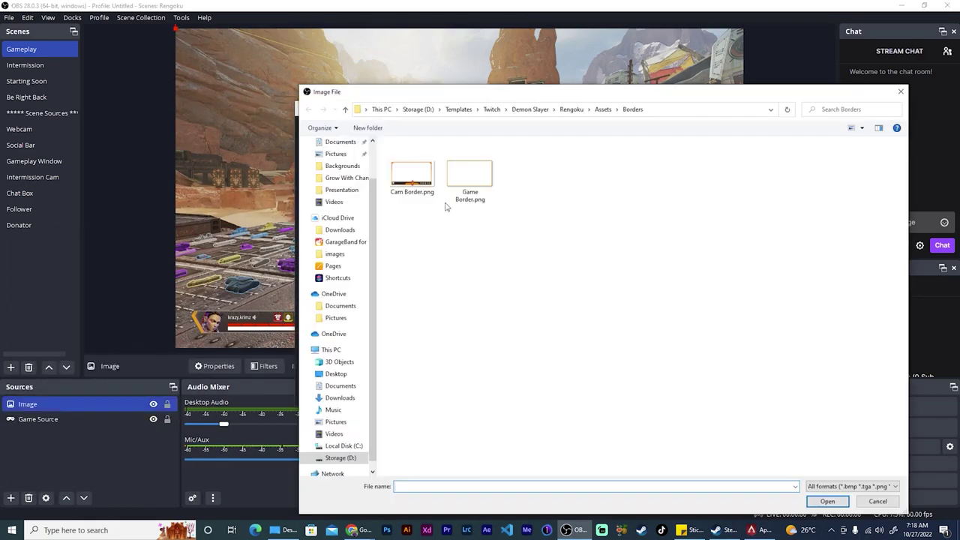
{"action": "left_click", "coordinate": [412, 178]}
{"action": "left_click", "coordinate": [827, 501]}
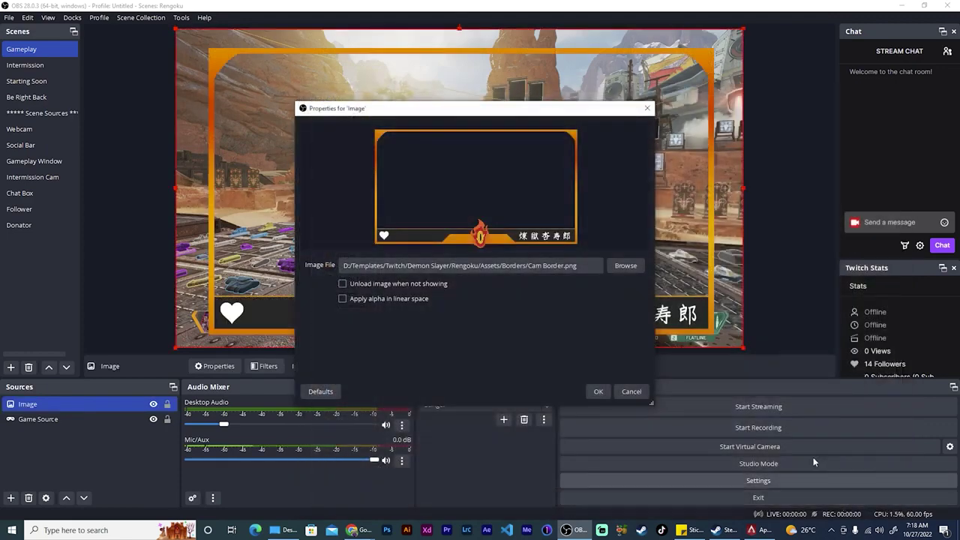
{"action": "left_click", "coordinate": [597, 391]}
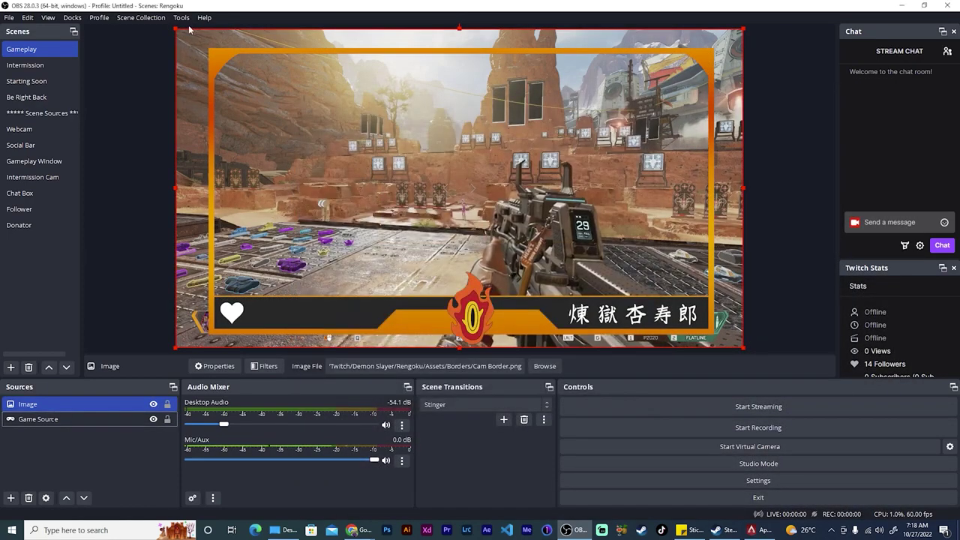
Shrink the cam border image and position it on the left of the gameplay.
{"action": "left_click_drag", "start_coordinate": [177, 30], "coordinate": [296, 148]}
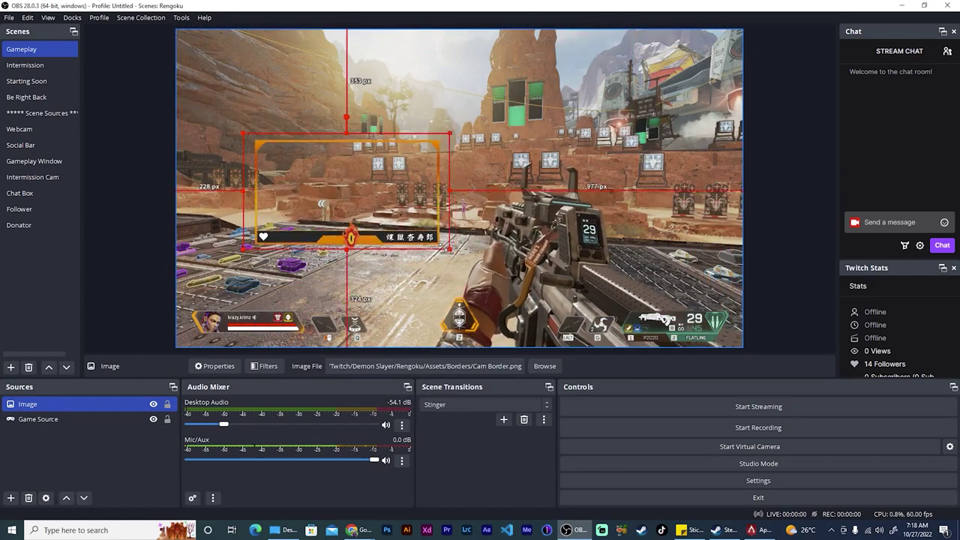
{"action": "left_click_drag", "start_coordinate": [449, 247], "coordinate": [399, 227]}
{"action": "left_click_drag", "start_coordinate": [323, 184], "coordinate": [276, 186]}
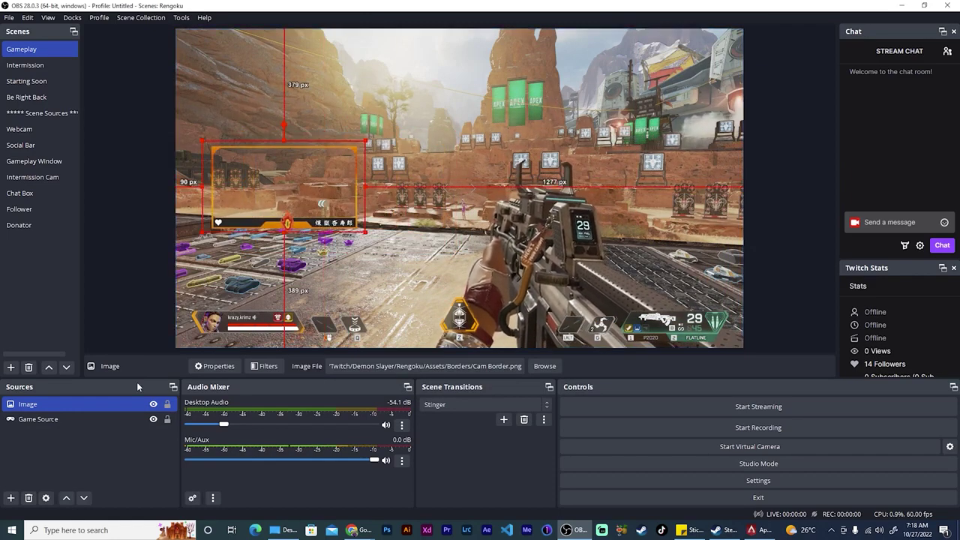
Add a Video Capture Device 2 source with its device set to OBS Virtual Camera.
{"action": "left_click", "coordinate": [11, 500]}
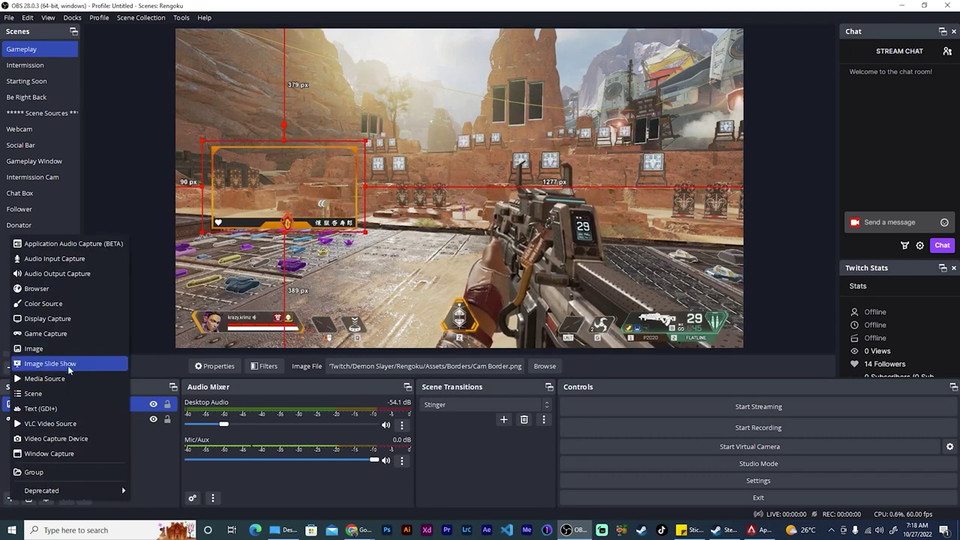
{"action": "left_click", "coordinate": [83, 438]}
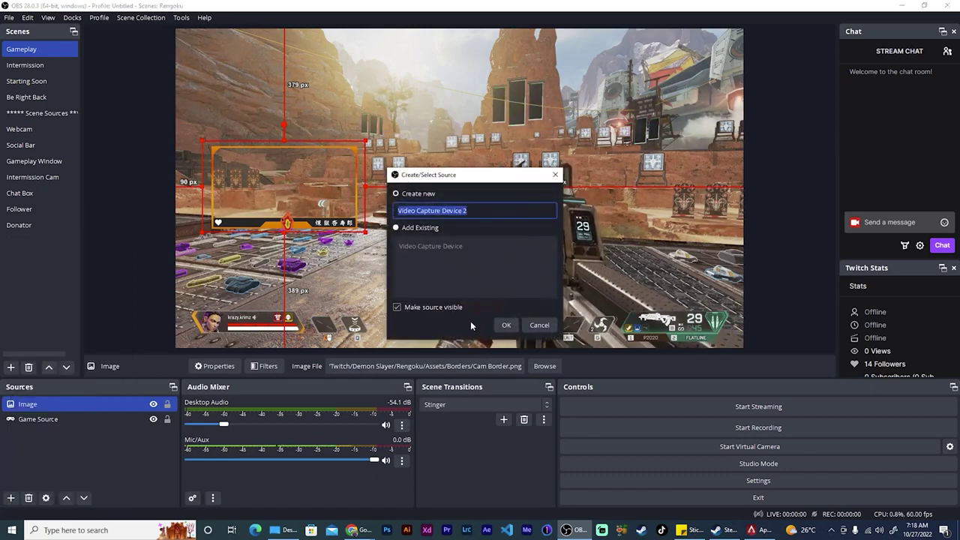
{"action": "left_click", "coordinate": [506, 325]}
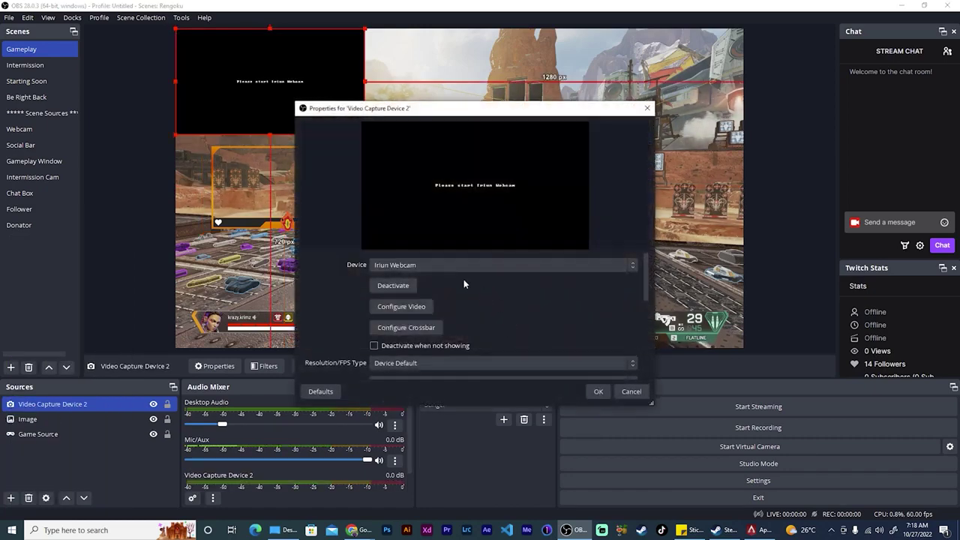
{"action": "left_click", "coordinate": [409, 266]}
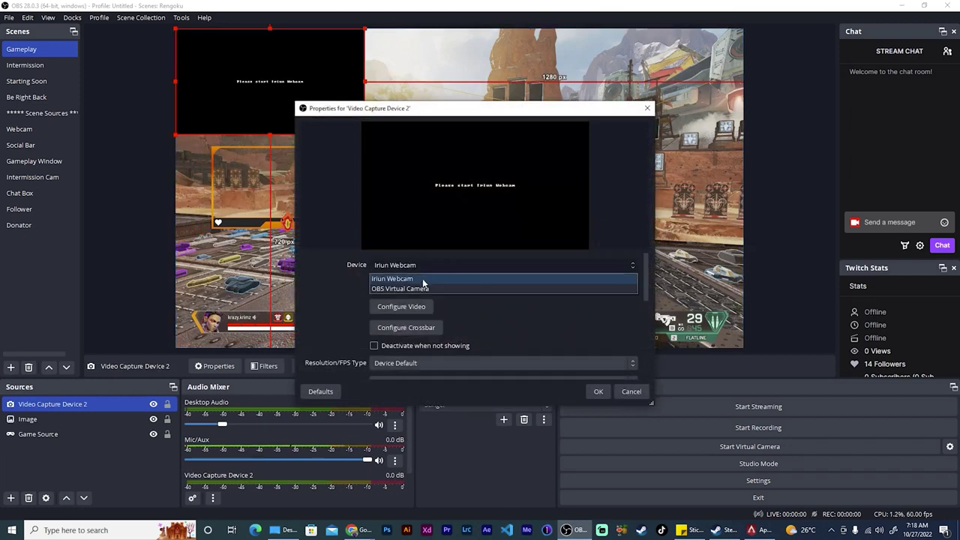
{"action": "left_click", "coordinate": [428, 288]}
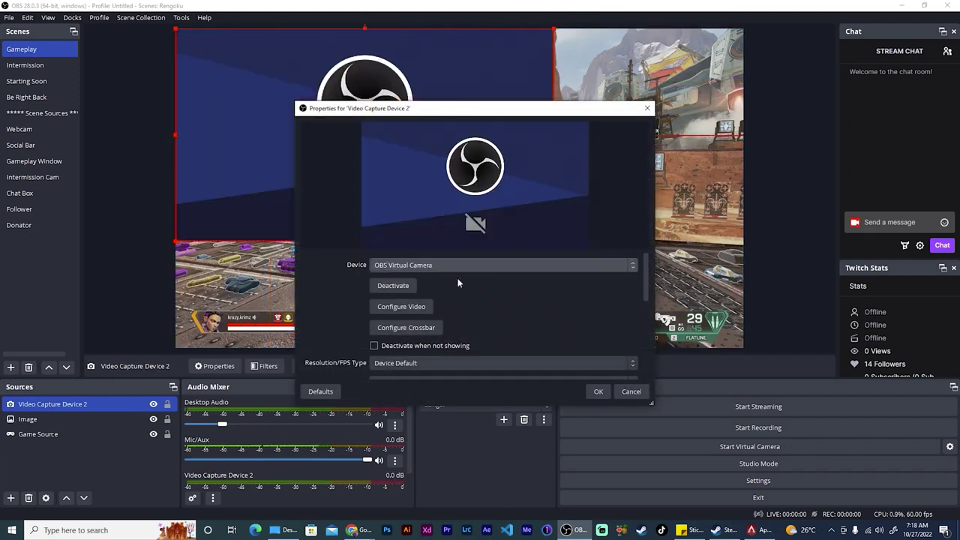
{"action": "left_click", "coordinate": [600, 392]}
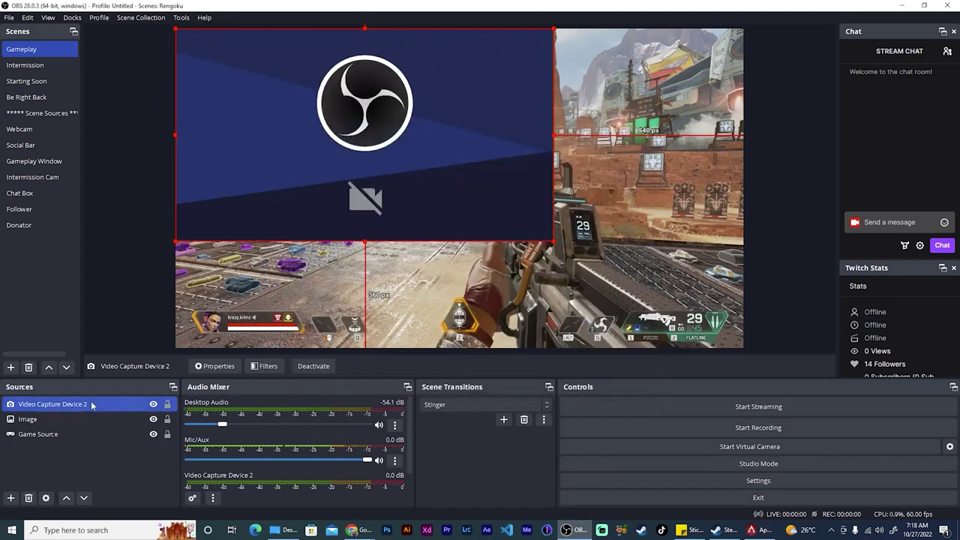
Move Video Capture Device 2 beneath Image in Sources and shrink it inside the orange border.
{"action": "left_click_drag", "start_coordinate": [37, 406], "coordinate": [35, 431]}
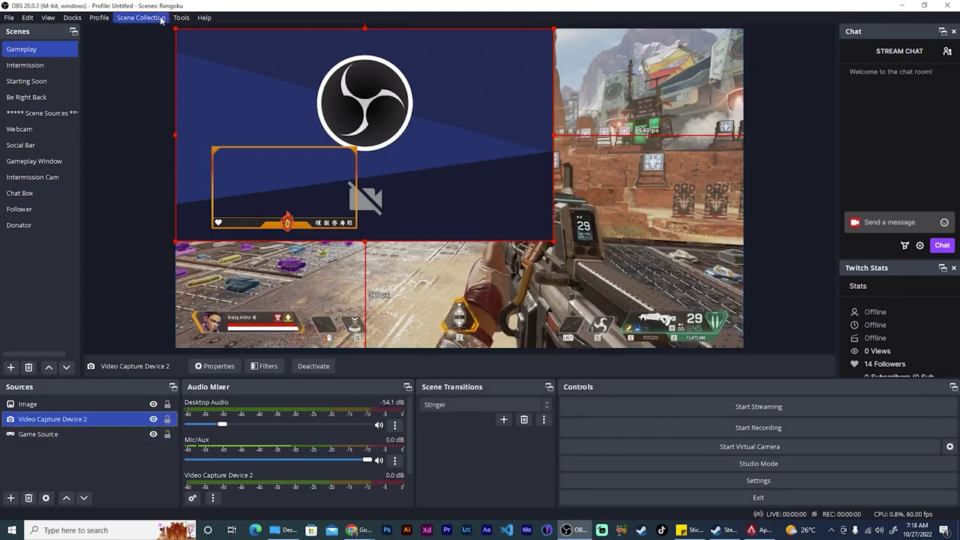
{"action": "left_click_drag", "start_coordinate": [176, 29], "coordinate": [212, 50]}
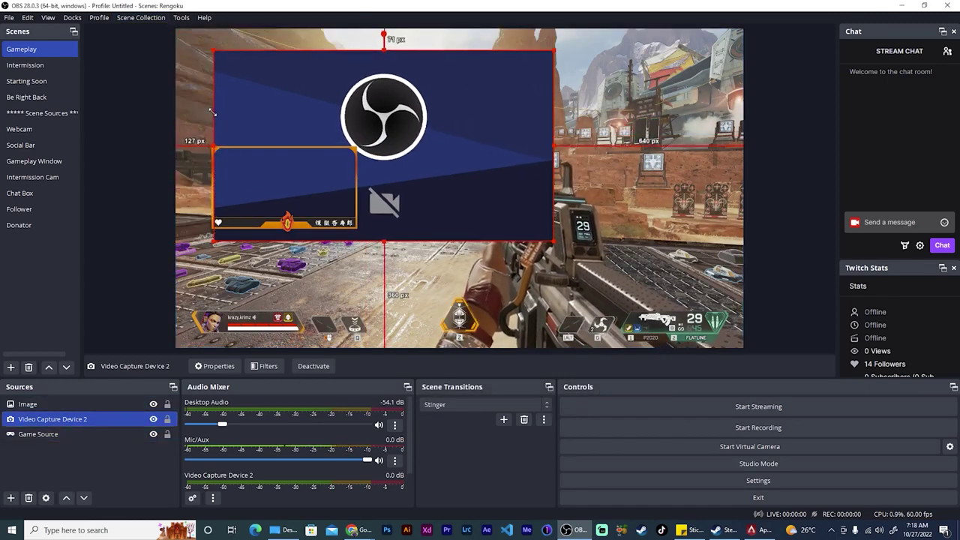
{"action": "left_click_drag", "start_coordinate": [553, 50], "coordinate": [358, 148]}
{"action": "left_click_drag", "start_coordinate": [360, 231], "coordinate": [354, 227]}
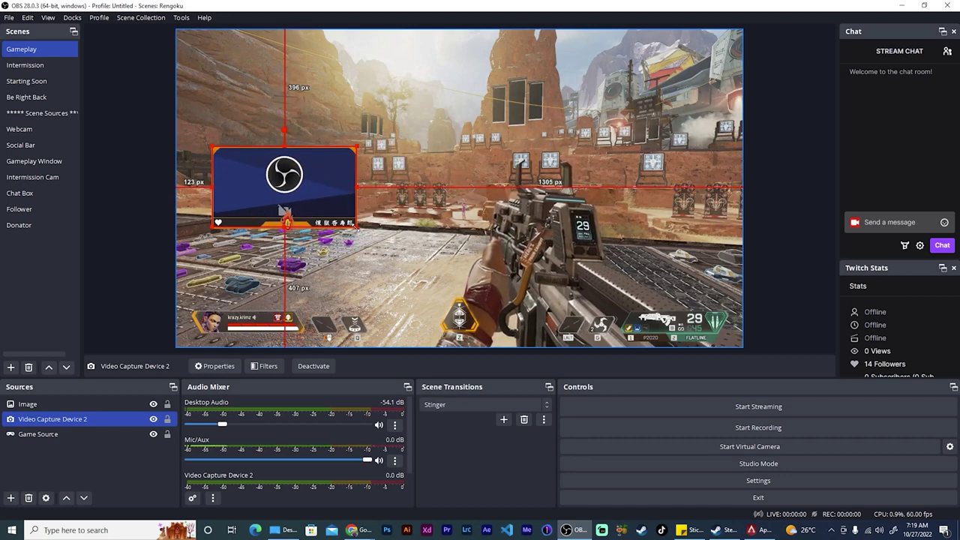
{"action": "left_click", "coordinate": [125, 241]}
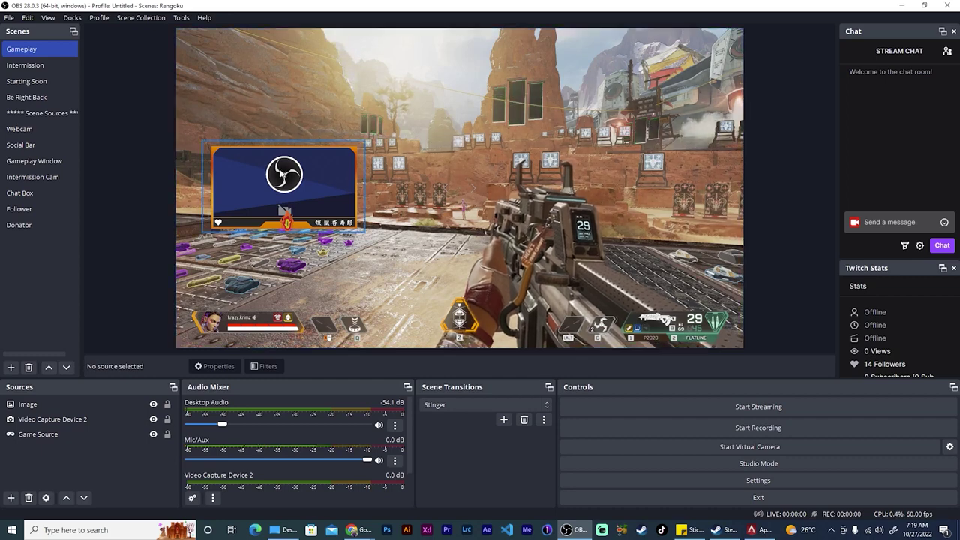
Undo the stray border move, then drag the border and camera together to the upper right.
{"action": "left_click_drag", "start_coordinate": [280, 170], "coordinate": [581, 206]}
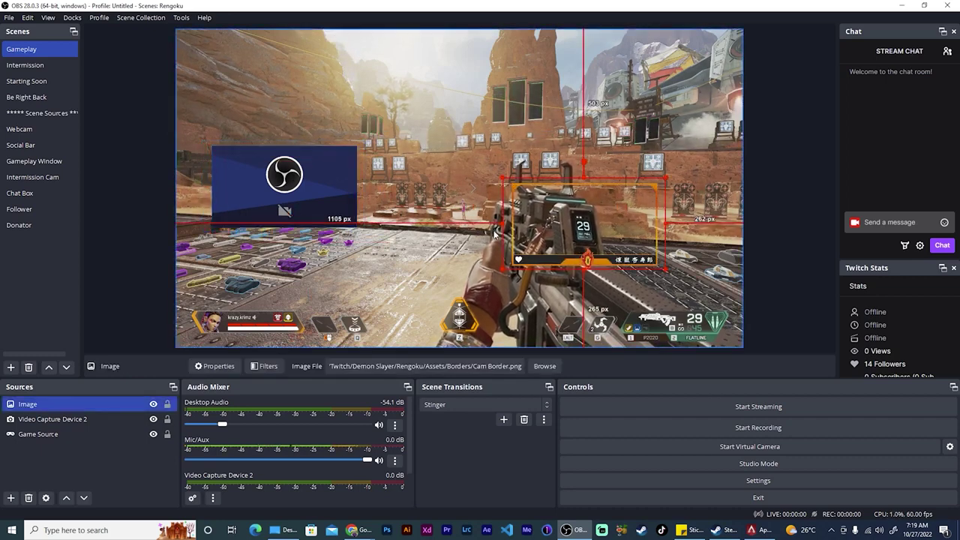
{"action": "key", "text": "ctrl+z"}
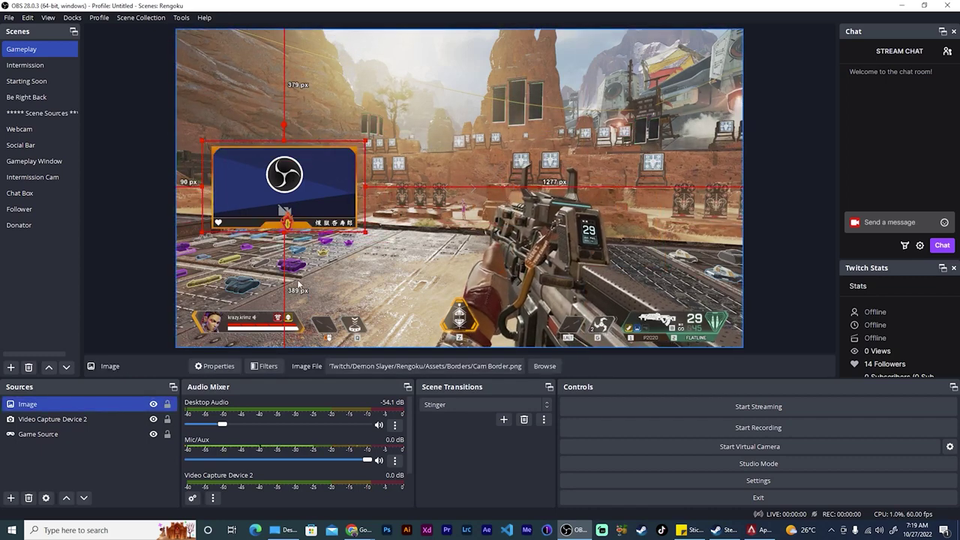
{"action": "left_click", "coordinate": [32, 418], "text": "ctrl"}
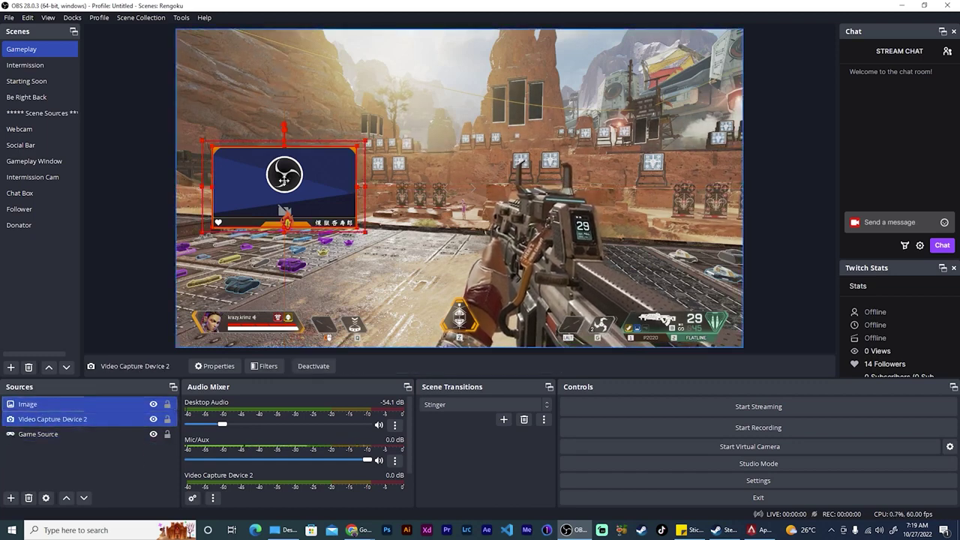
{"action": "left_click_drag", "start_coordinate": [284, 180], "coordinate": [677, 169]}
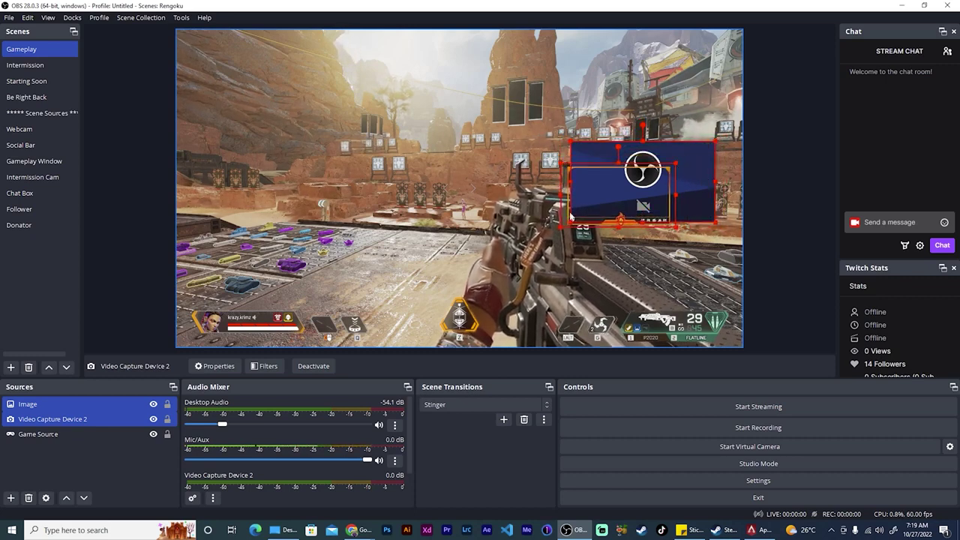
{"action": "left_click", "coordinate": [111, 264]}
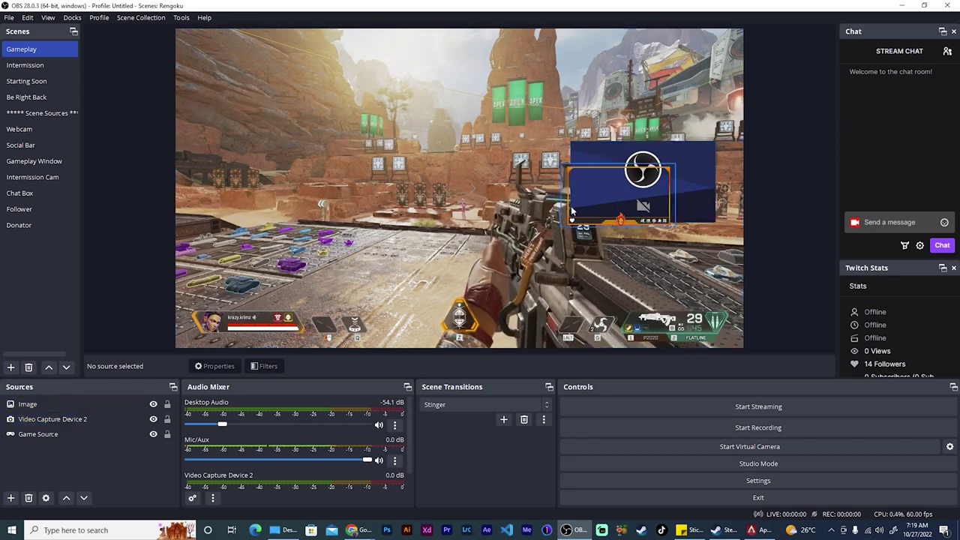
Delete the Image and Video Capture Device 2 sources from Gameplay, then go to the Webcam scene.
{"action": "left_click", "coordinate": [74, 405]}
{"action": "key", "text": "Delete"}
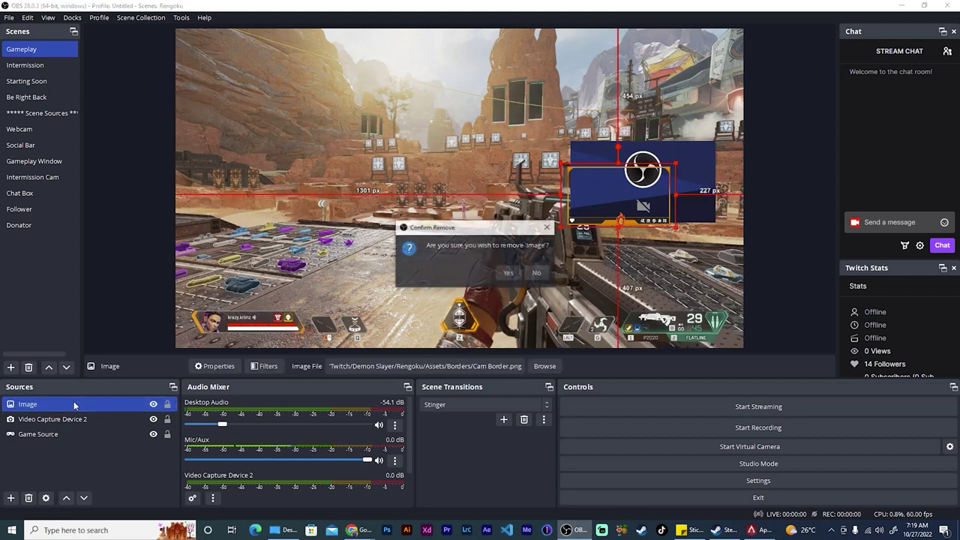
{"action": "left_click", "coordinate": [505, 271]}
{"action": "left_click", "coordinate": [44, 409]}
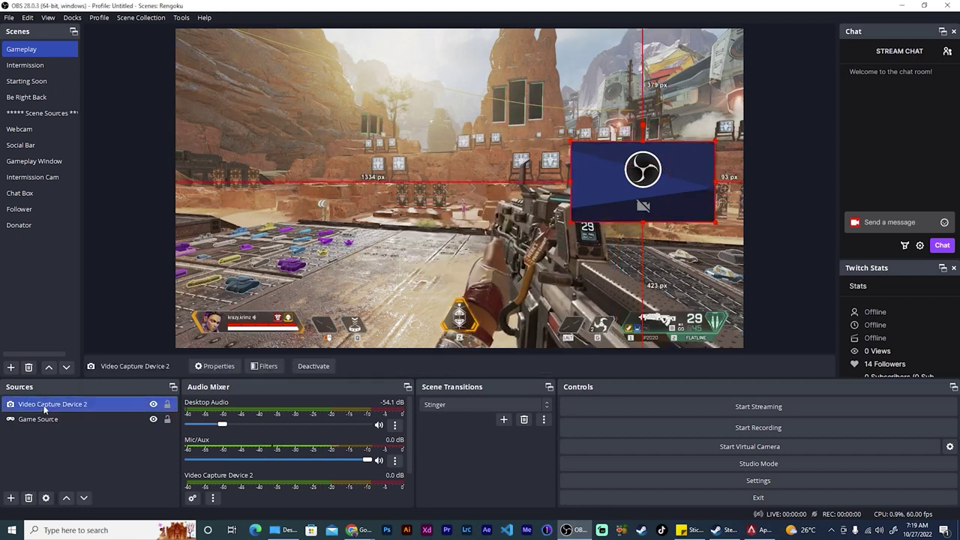
{"action": "key", "text": "Delete"}
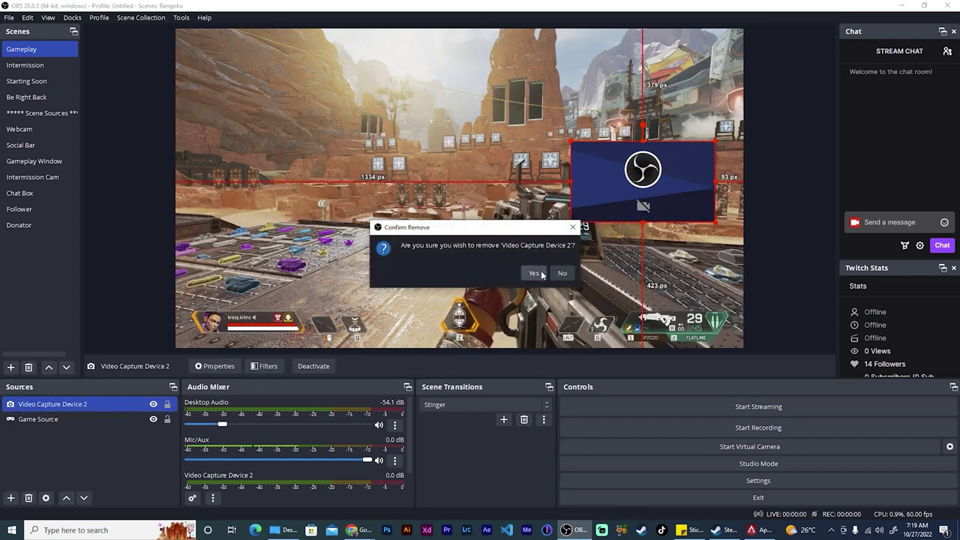
{"action": "left_click", "coordinate": [541, 274]}
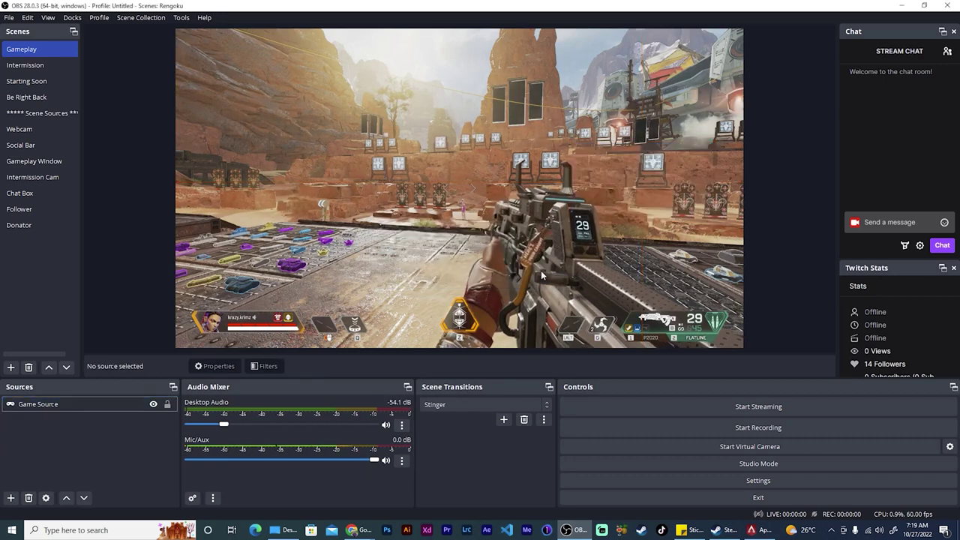
{"action": "left_click", "coordinate": [34, 129]}
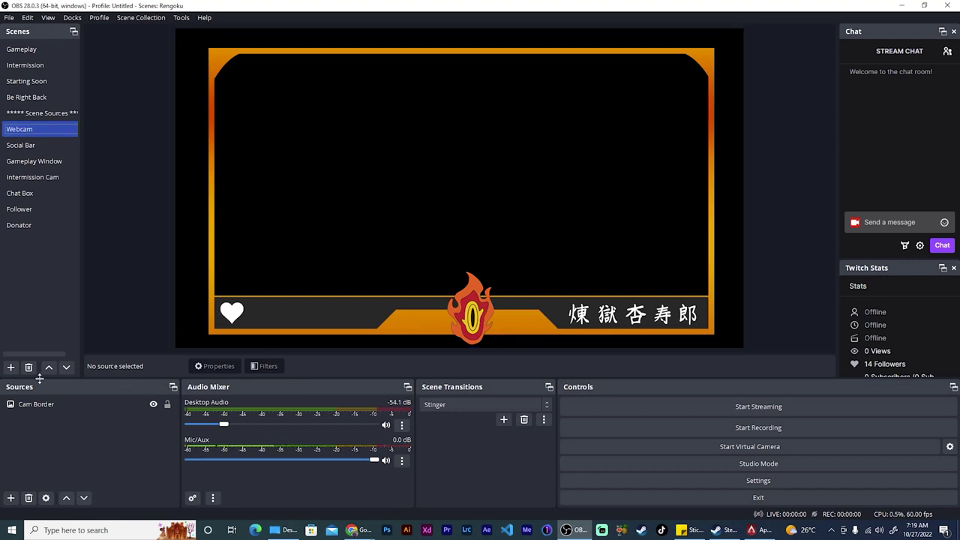
Add a Video Capture Device source using OBS Virtual Camera to the Webcam scene.
{"action": "left_click", "coordinate": [19, 405]}
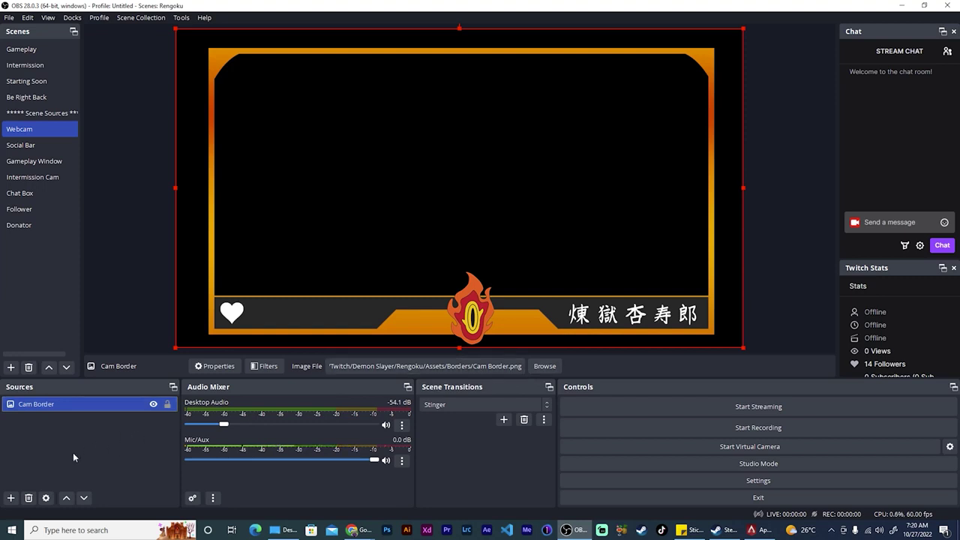
{"action": "left_click", "coordinate": [10, 498]}
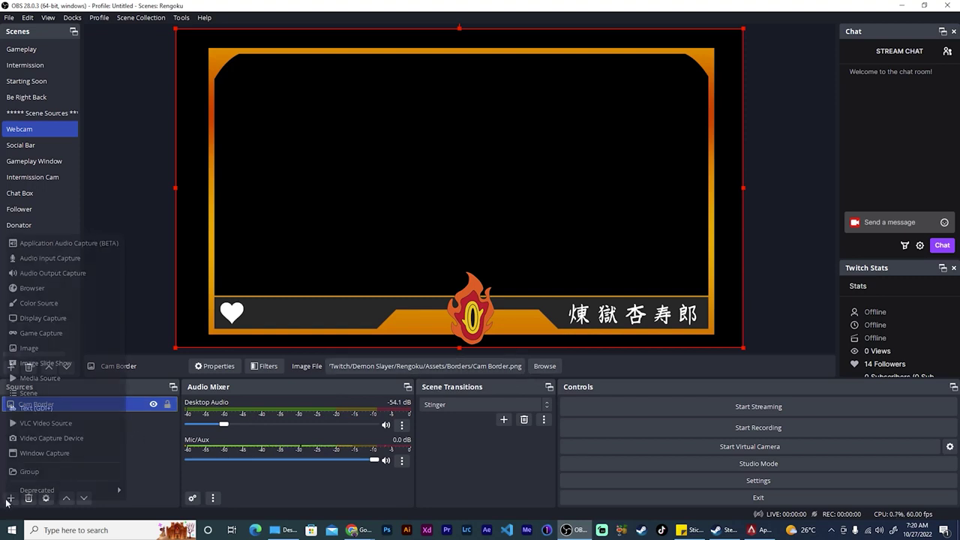
{"action": "left_click", "coordinate": [71, 439]}
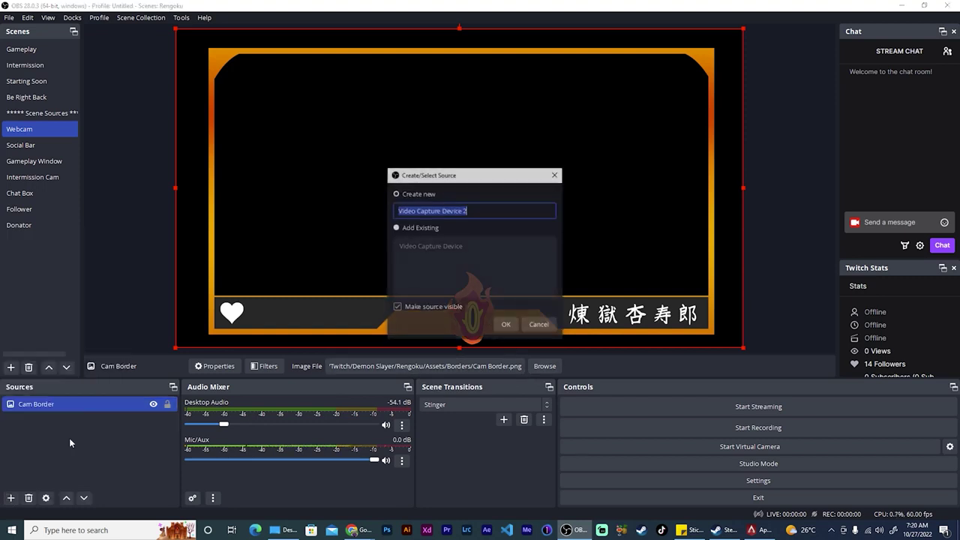
{"action": "left_click", "coordinate": [504, 325]}
{"action": "left_click", "coordinate": [427, 267]}
{"action": "left_click", "coordinate": [417, 288]}
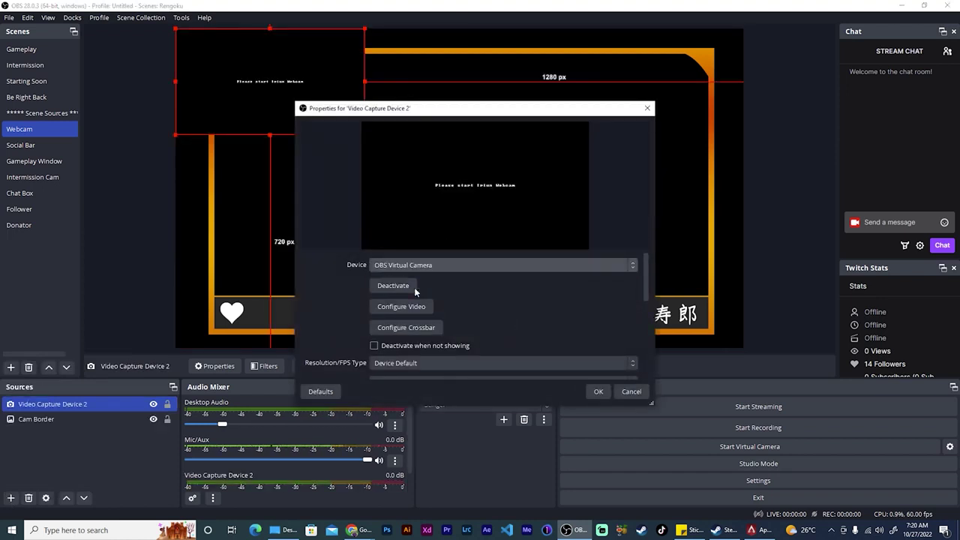
{"action": "left_click", "coordinate": [598, 391]}
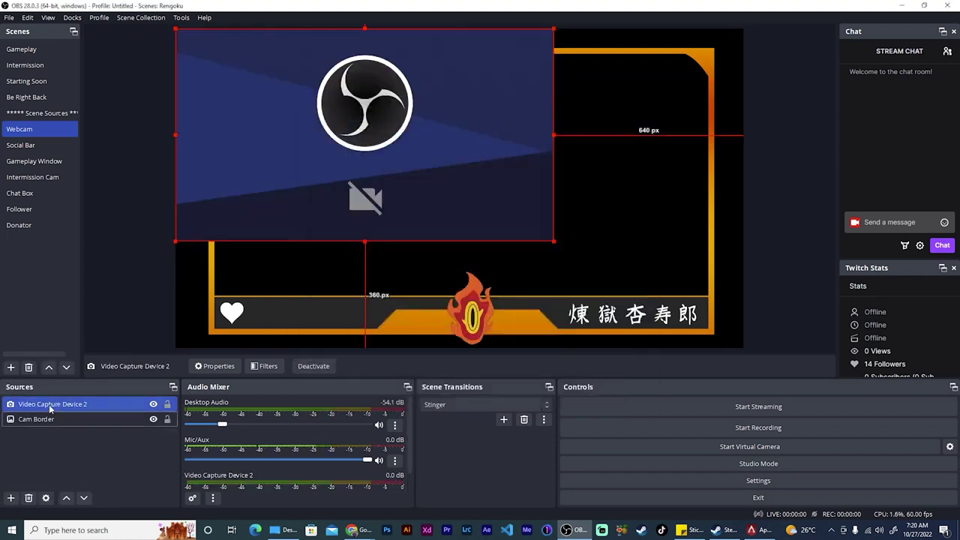
Put the camera beneath Cam Border, fit it inside the orange frame, and return to Gameplay.
{"action": "left_click_drag", "start_coordinate": [50, 409], "coordinate": [36, 425]}
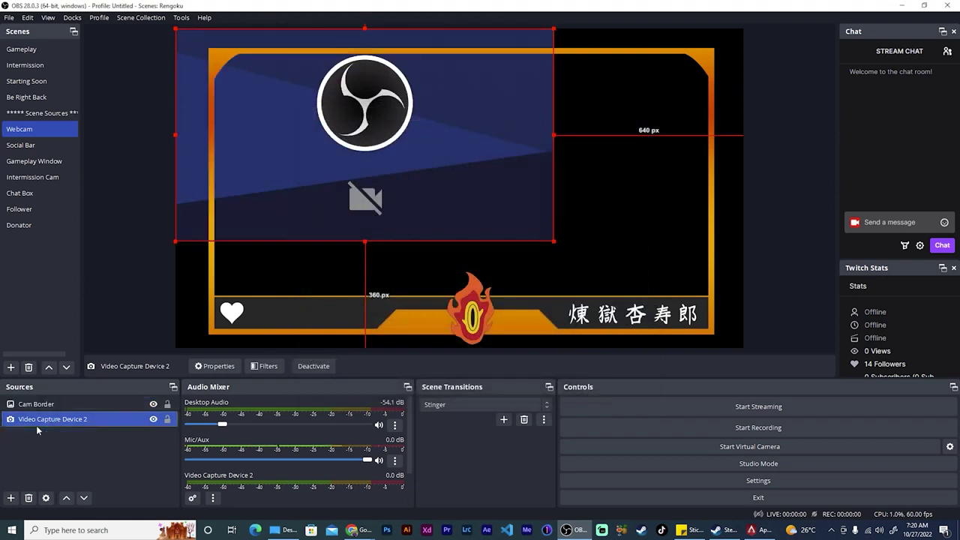
{"action": "left_click_drag", "start_coordinate": [271, 107], "coordinate": [300, 125]}
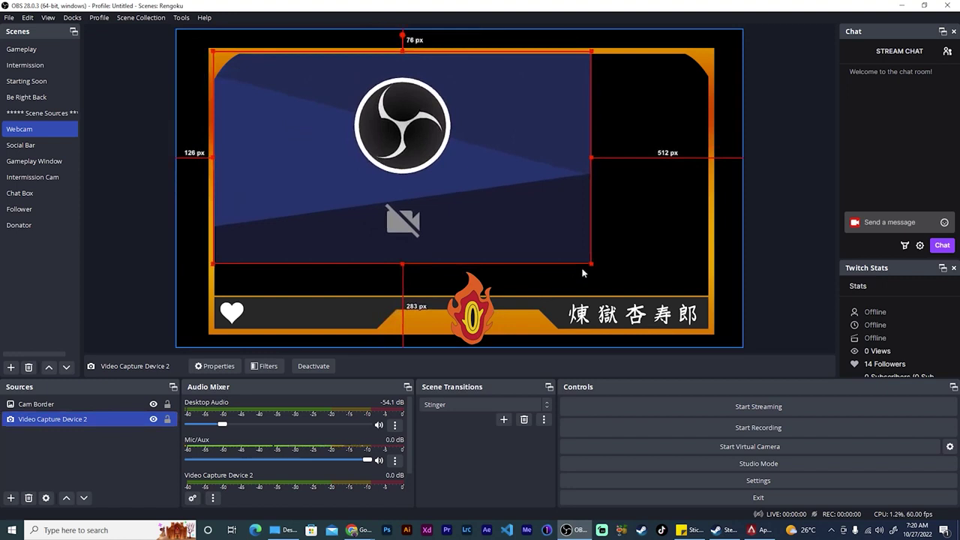
{"action": "left_click_drag", "start_coordinate": [592, 264], "coordinate": [711, 330]}
{"action": "left_click", "coordinate": [33, 51]}
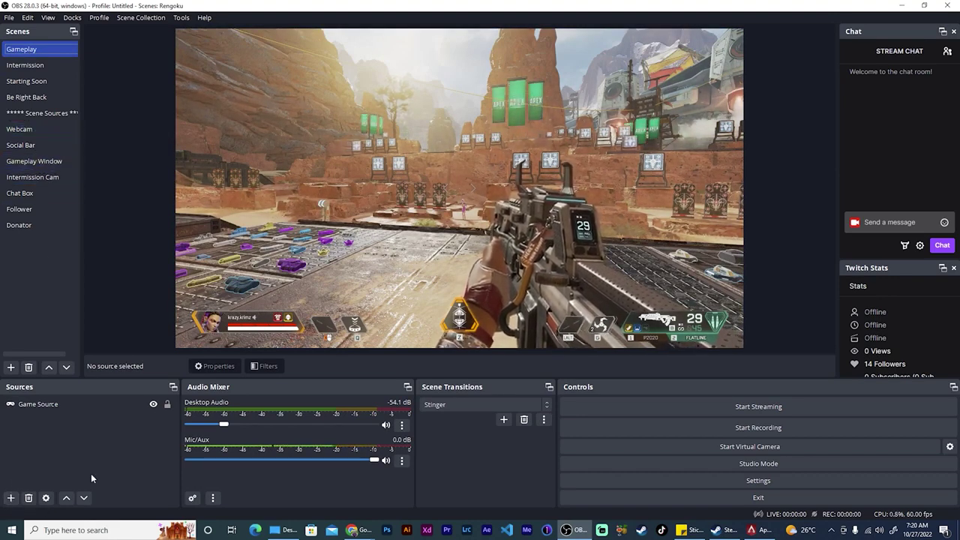
Add the existing Webcam scene as a Scene source in the Gameplay scene.
{"action": "left_click", "coordinate": [11, 499]}
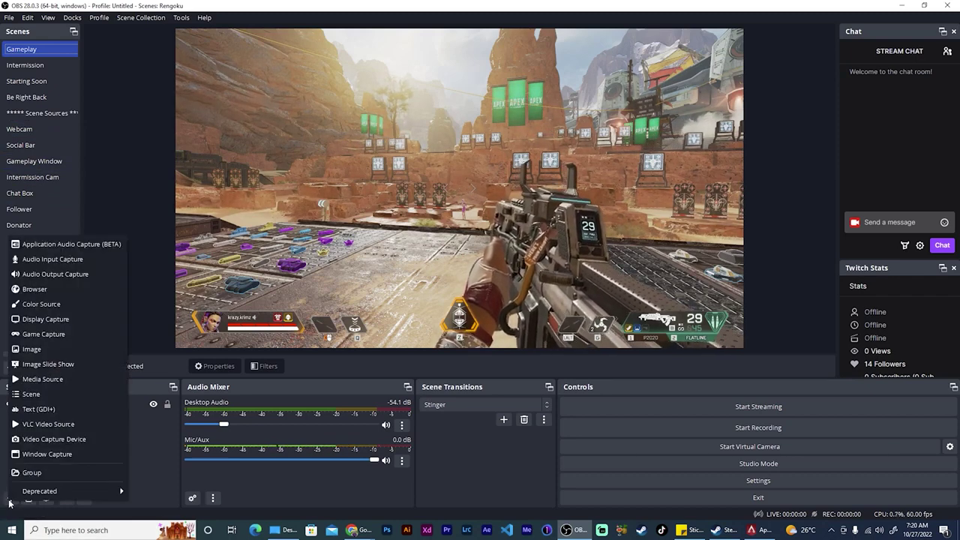
{"action": "left_click", "coordinate": [41, 396]}
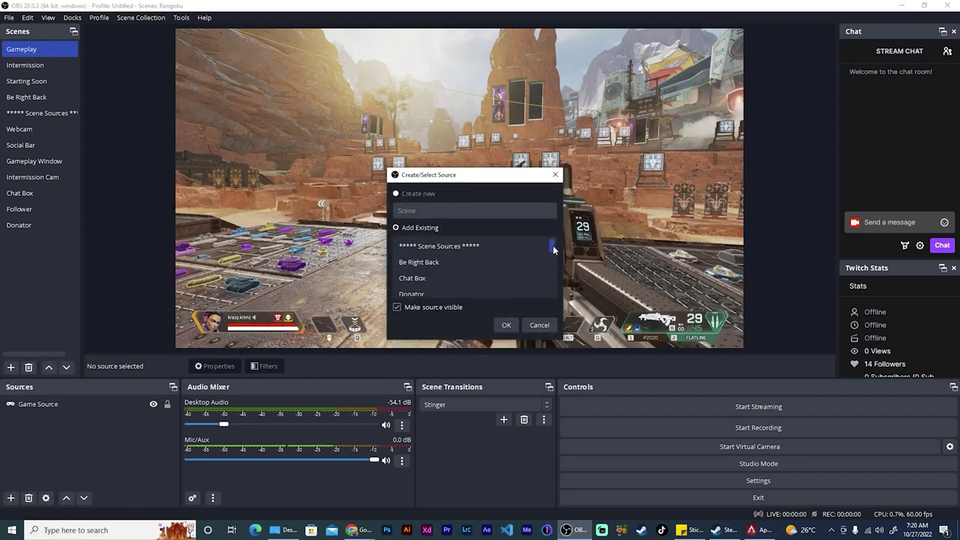
{"action": "left_click_drag", "start_coordinate": [553, 249], "coordinate": [552, 291]}
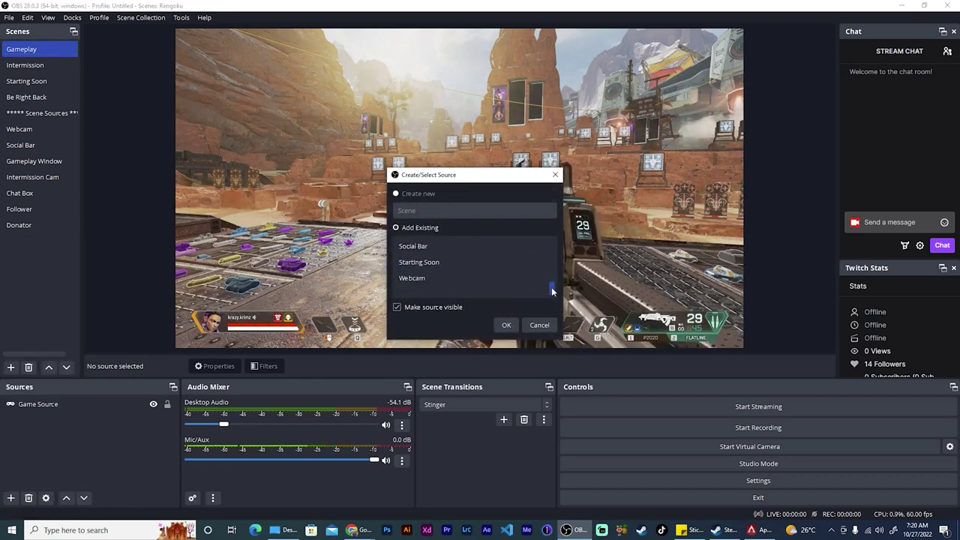
{"action": "left_click", "coordinate": [463, 280]}
{"action": "left_click", "coordinate": [507, 327]}
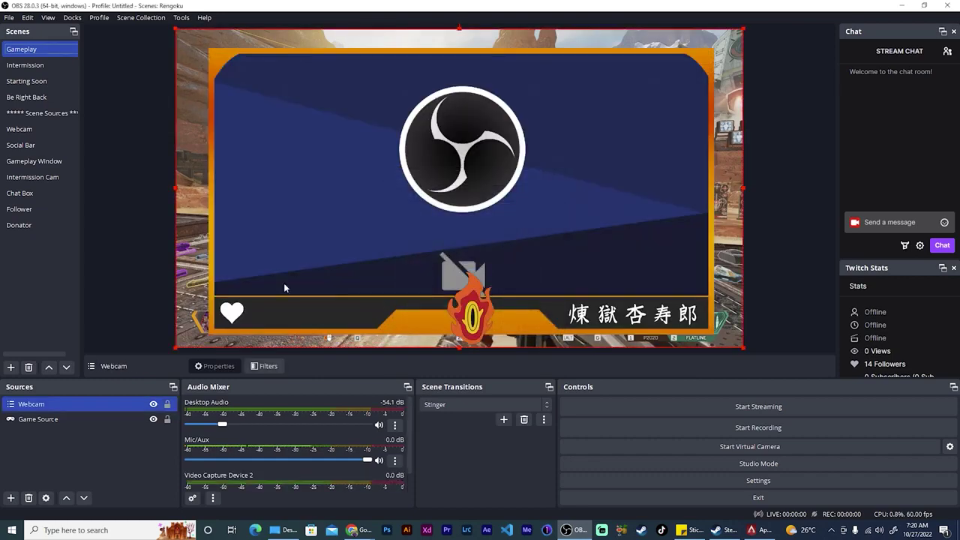
Shrink the nested Webcam source onto the gameplay's left side, then view the Webcam scene.
{"action": "left_click_drag", "start_coordinate": [174, 26], "coordinate": [199, 221]}
{"action": "left_click_drag", "start_coordinate": [319, 201], "coordinate": [248, 217]}
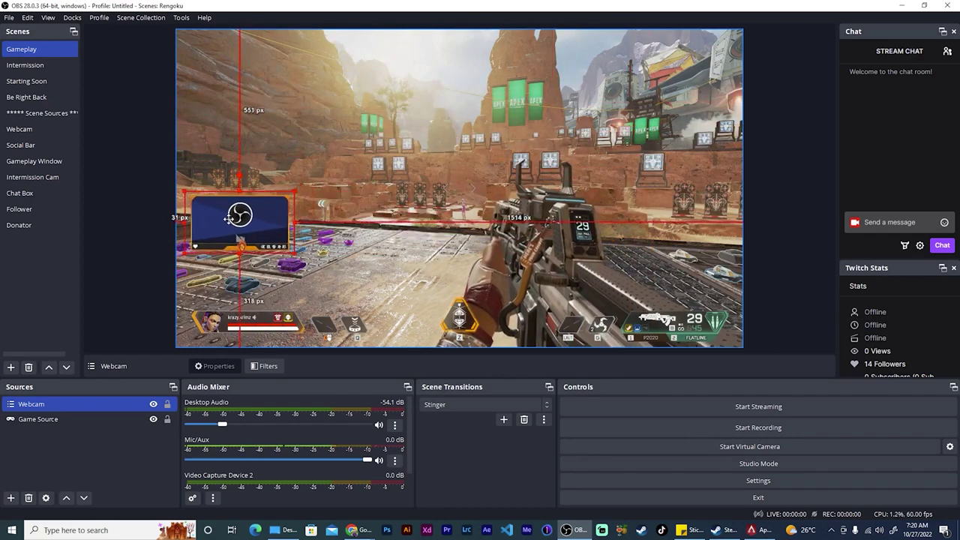
{"action": "left_click_drag", "start_coordinate": [229, 218], "coordinate": [228, 217]}
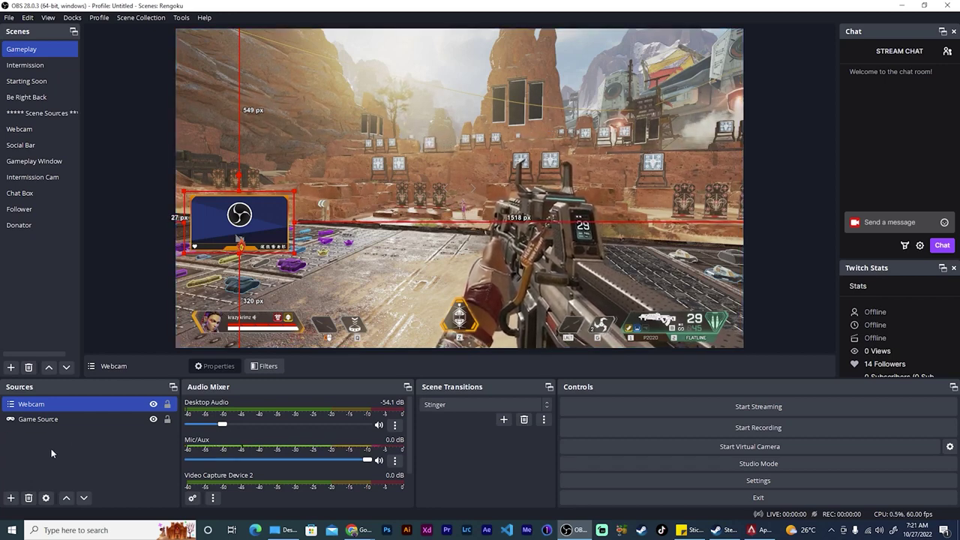
{"action": "left_click", "coordinate": [34, 129]}
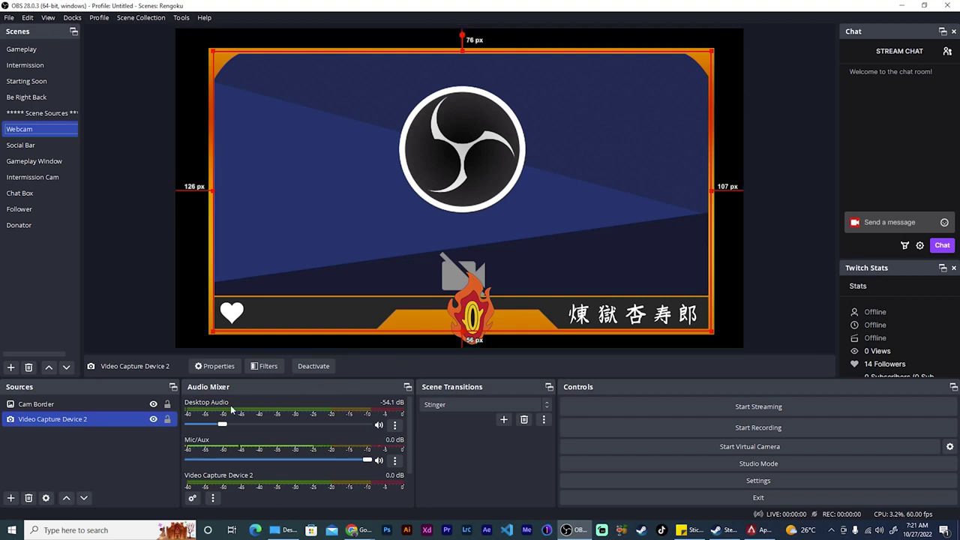
Hide the Cam Border source and check the overlay in the Gameplay scene.
{"action": "left_click", "coordinate": [159, 404], "text": "ctrl"}
{"action": "left_click", "coordinate": [153, 405]}
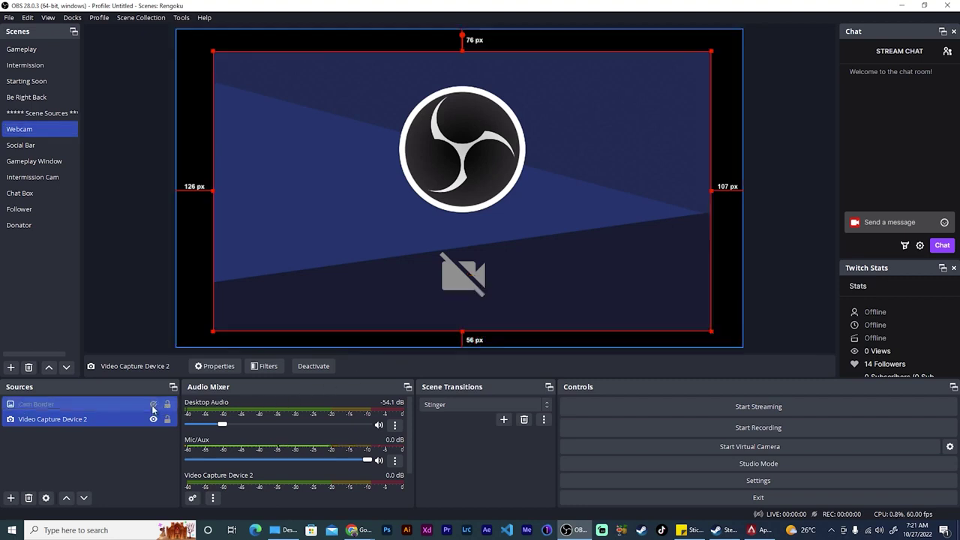
{"action": "left_click", "coordinate": [363, 332]}
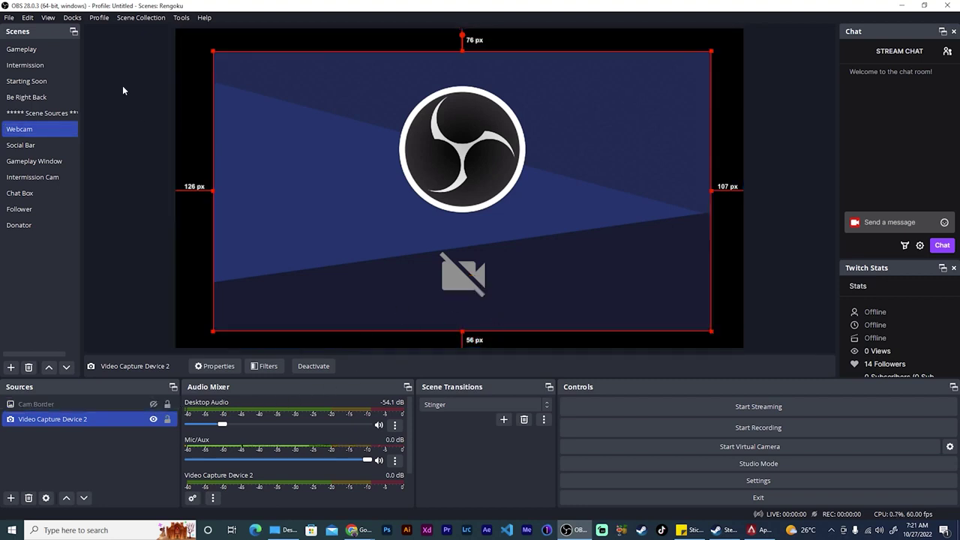
{"action": "left_click", "coordinate": [44, 49]}
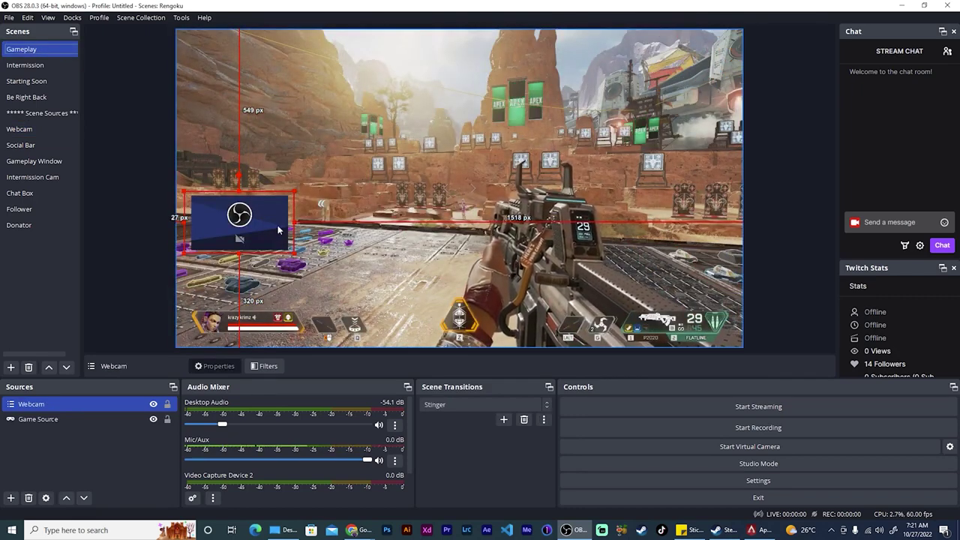
Back in the Webcam scene, make the Cam Border source visible again.
{"action": "left_click", "coordinate": [60, 129]}
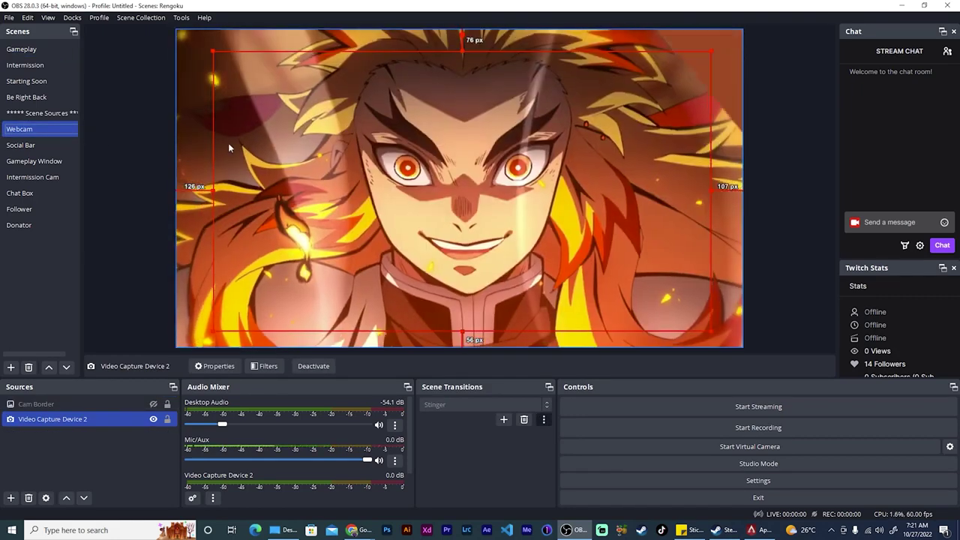
{"action": "left_click", "coordinate": [112, 404]}
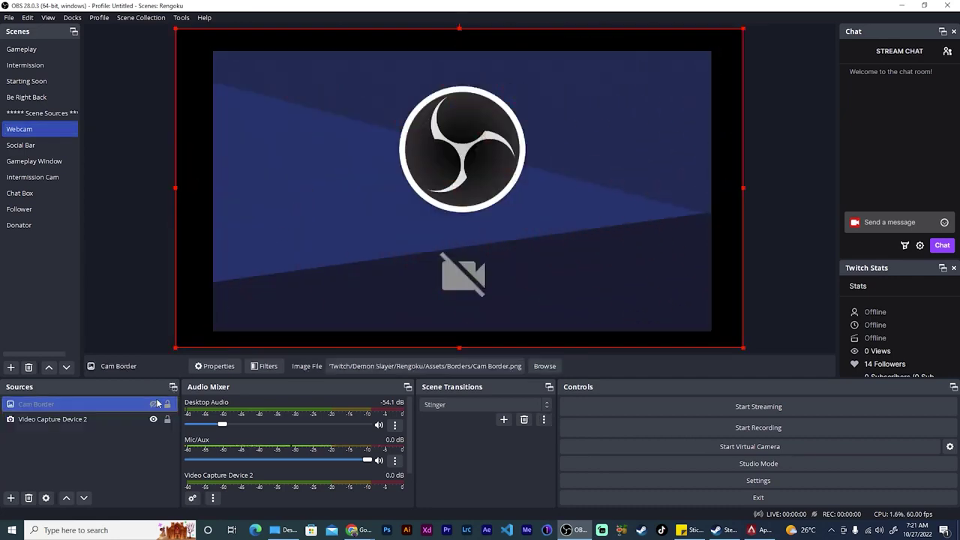
{"action": "left_click", "coordinate": [154, 405]}
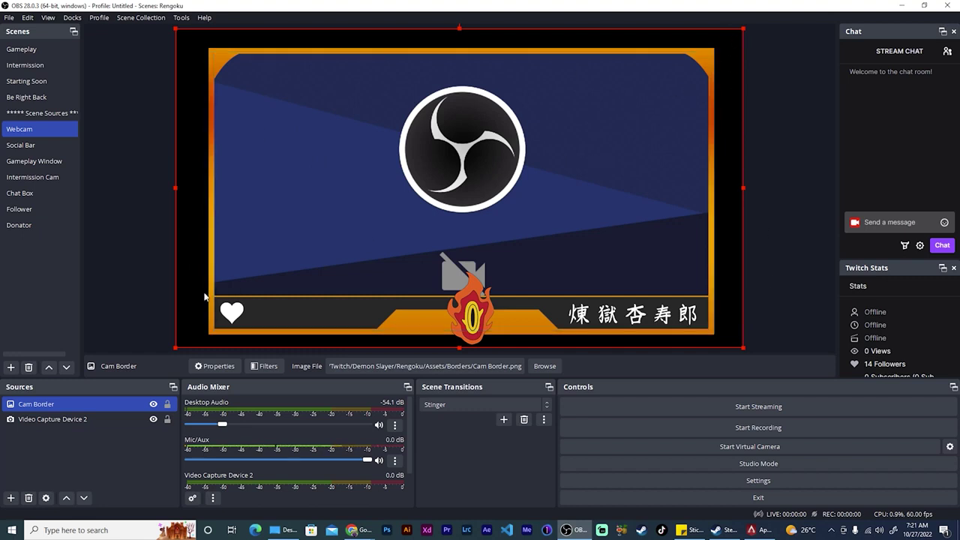
Create a new scene named 'Webcam 2'.
{"action": "left_click", "coordinate": [10, 367]}
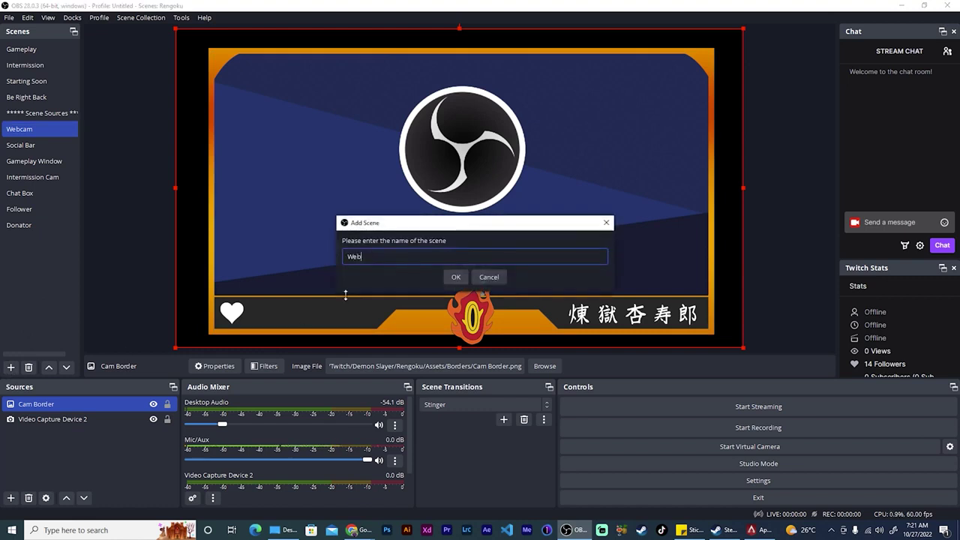
{"action": "type", "text": "Webcam 2"}
{"action": "key", "text": "Return"}
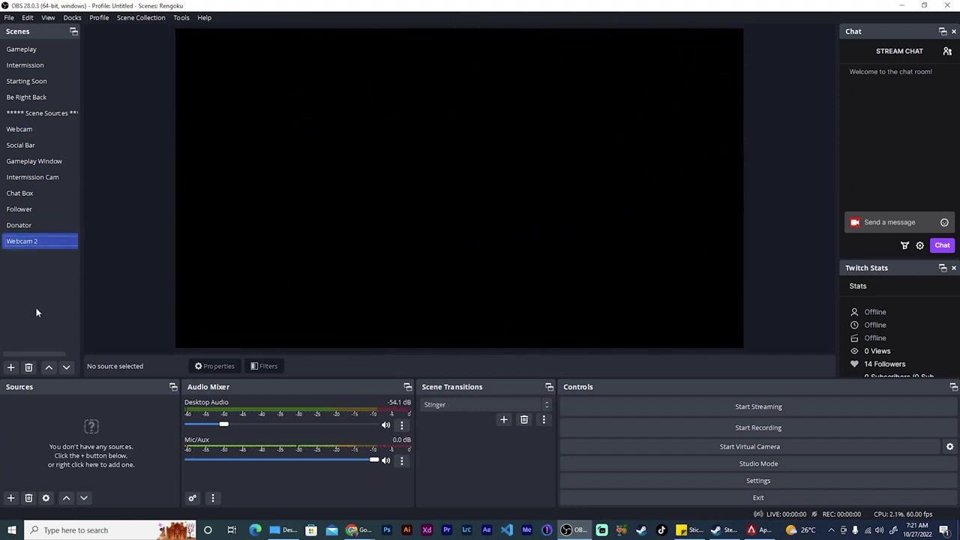
Add an Image source using the Cam 1.png border to Webcam 2.
{"action": "left_click", "coordinate": [10, 498]}
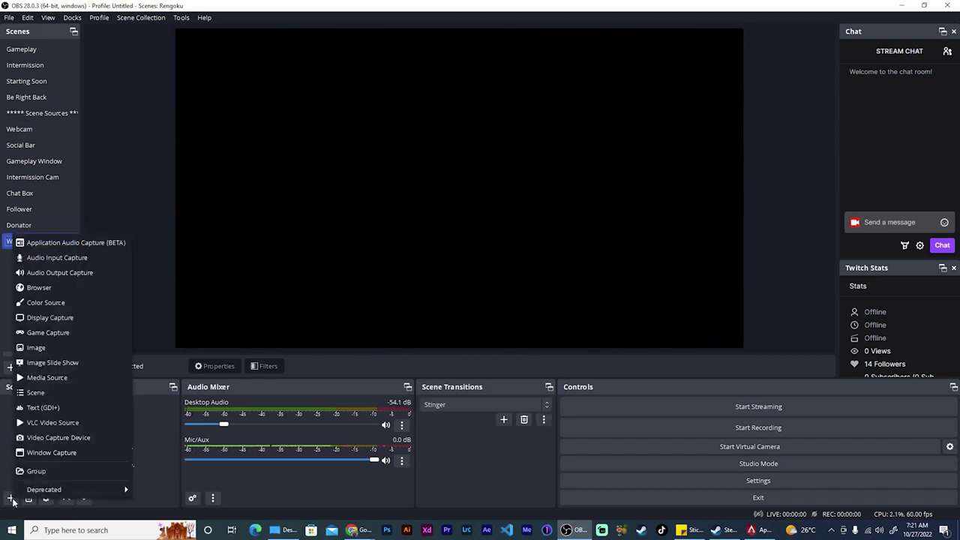
{"action": "left_click", "coordinate": [45, 347]}
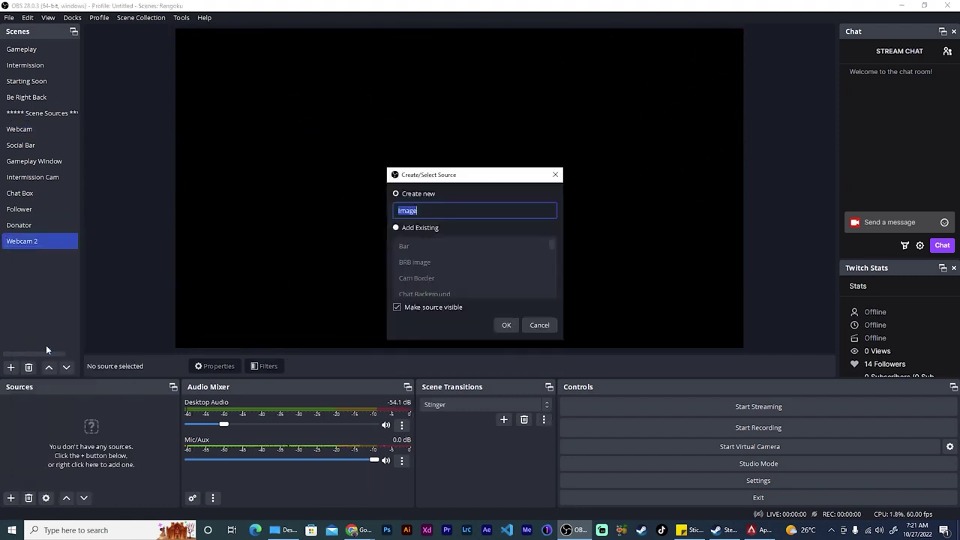
{"action": "left_click", "coordinate": [506, 325]}
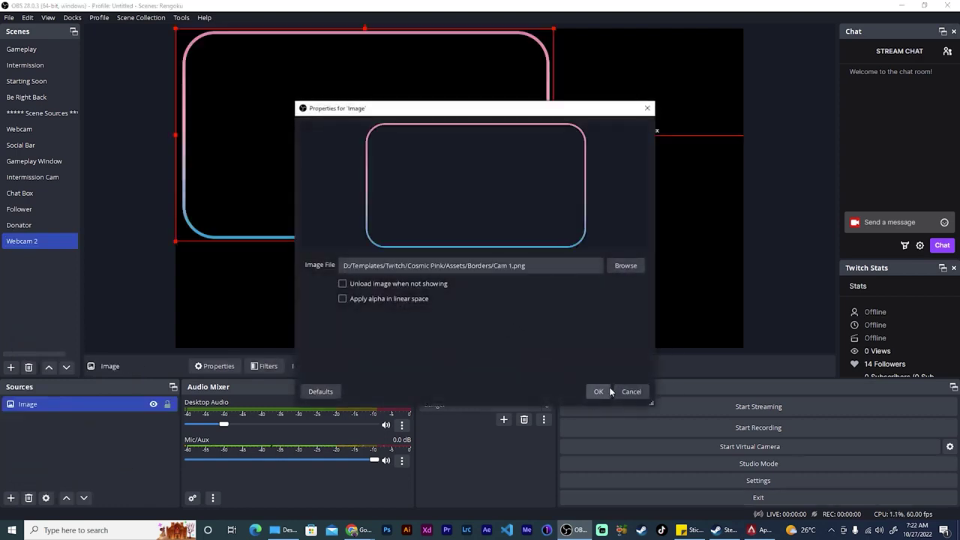
{"action": "left_click", "coordinate": [599, 392]}
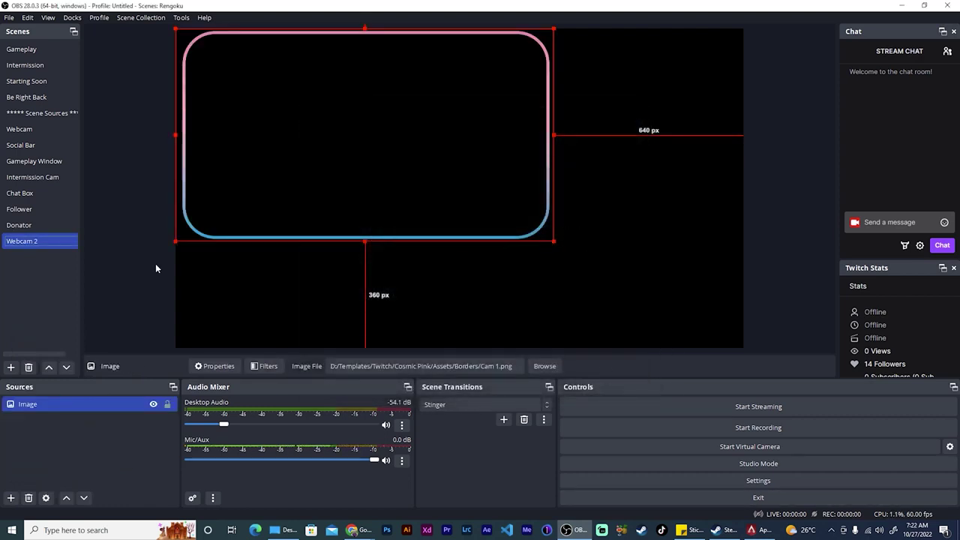
Fit the Cam 1.png border image to the whole canvas with Transform > Fit to screen.
{"action": "right_click", "coordinate": [189, 251]}
{"action": "mouse_move", "coordinate": [225, 285]}
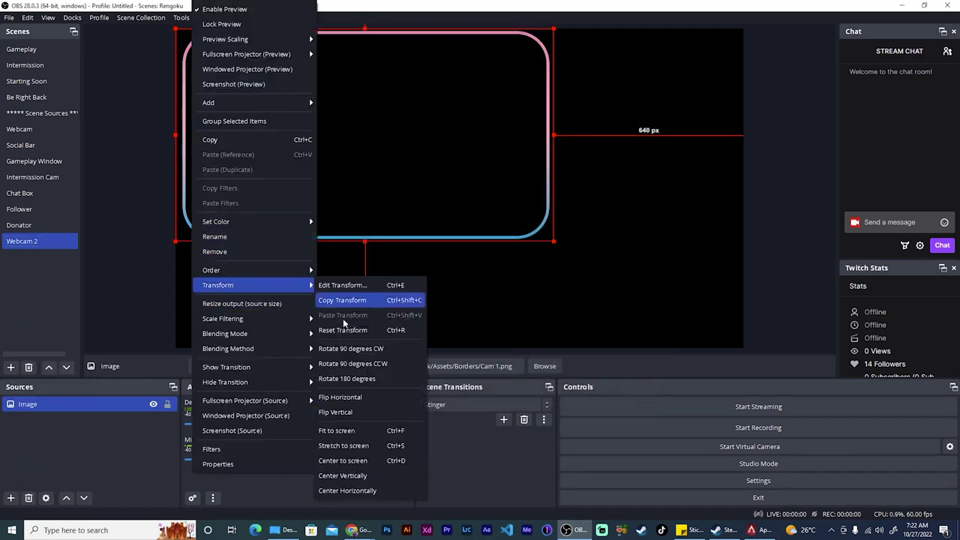
{"action": "left_click", "coordinate": [384, 432]}
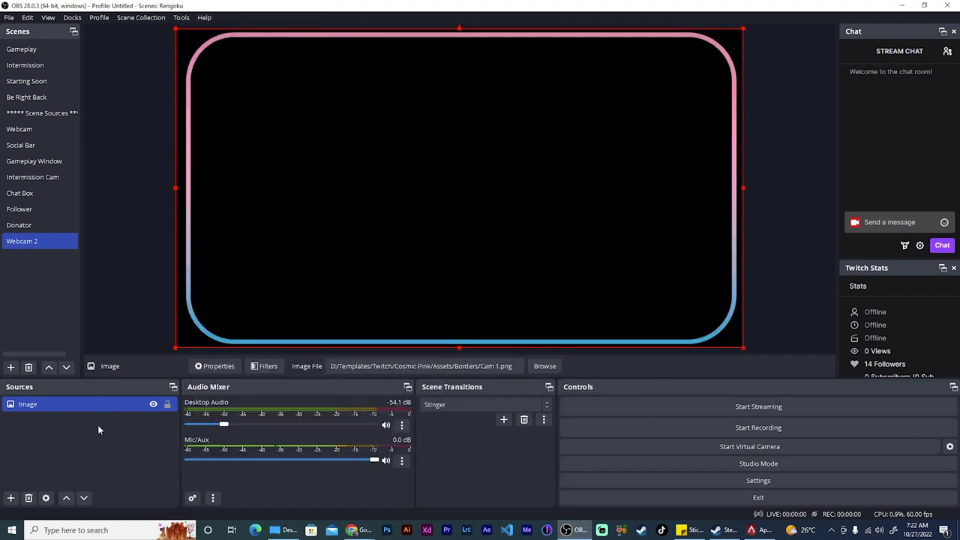
{"action": "left_click", "coordinate": [86, 460]}
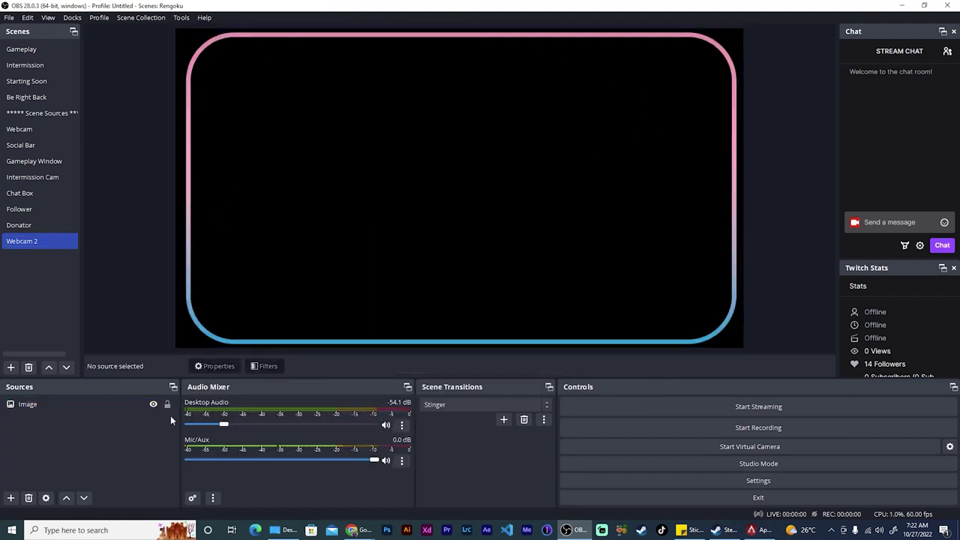
{"action": "left_click", "coordinate": [11, 498]}
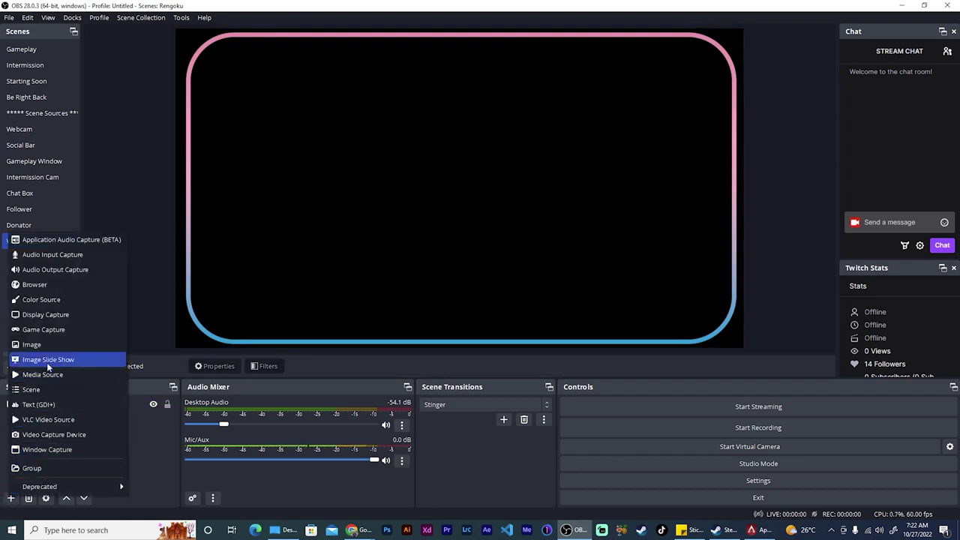
Add Video Capture Device 3 to Webcam 2 using the OBS Virtual Camera.
{"action": "left_click", "coordinate": [55, 436]}
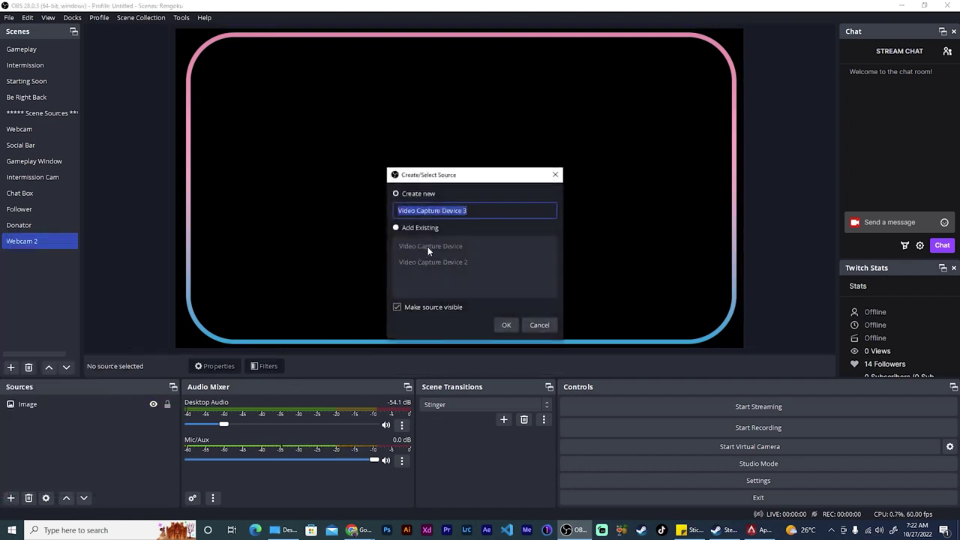
{"action": "left_click", "coordinate": [505, 324]}
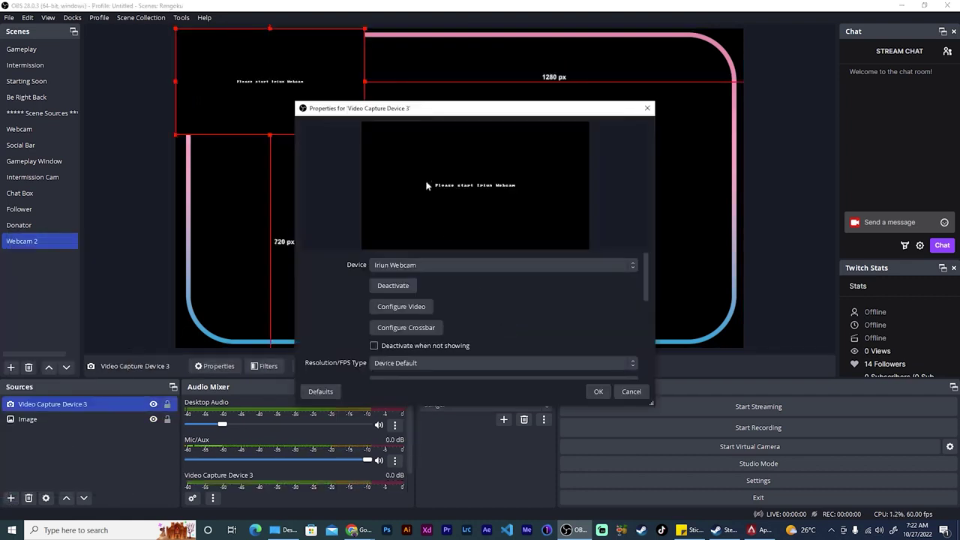
{"action": "left_click", "coordinate": [417, 265]}
{"action": "left_click", "coordinate": [400, 282]}
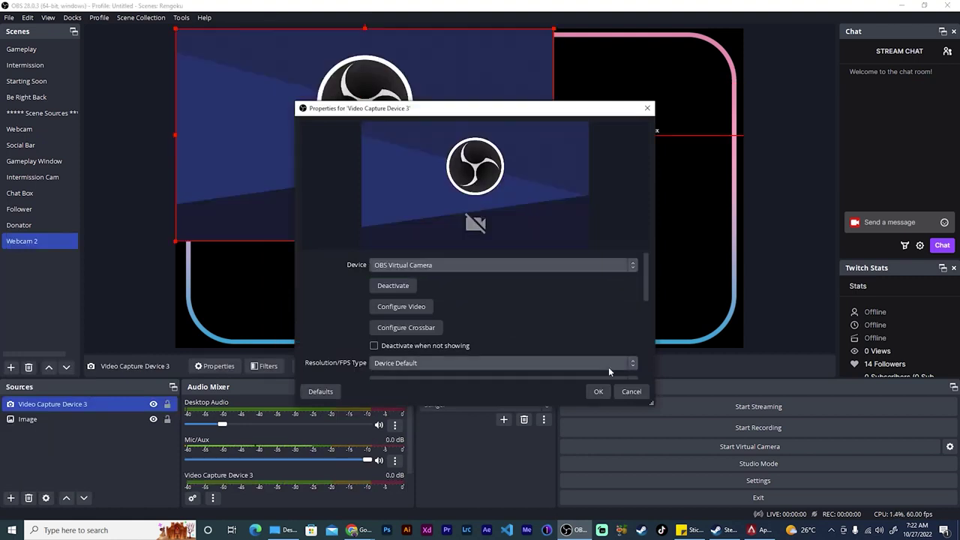
{"action": "left_click", "coordinate": [599, 393]}
Layer the camera beneath the border image and fit it to the whole canvas.
{"action": "left_click_drag", "start_coordinate": [38, 403], "coordinate": [30, 433]}
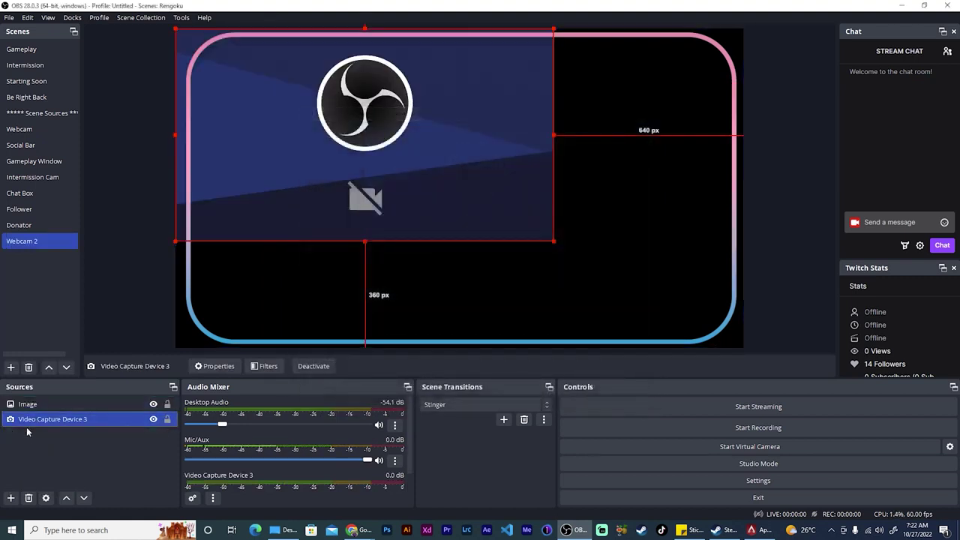
{"action": "mouse_move", "coordinate": [298, 131]}
{"action": "left_mouse_down"}
{"action": "mouse_move", "coordinate": [311, 135]}
{"action": "mouse_move", "coordinate": [308, 125]}
{"action": "left_mouse_up"}
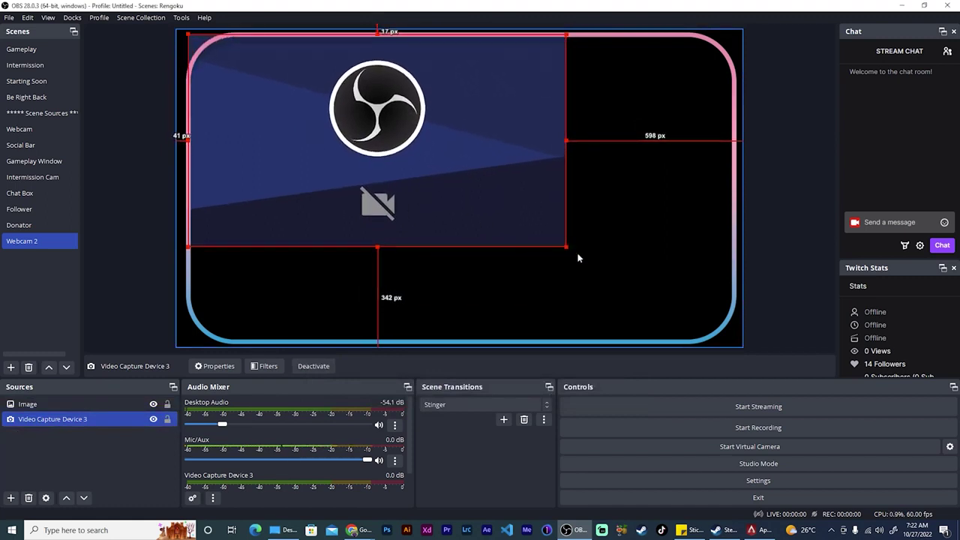
{"action": "left_click_drag", "start_coordinate": [567, 246], "coordinate": [705, 343]}
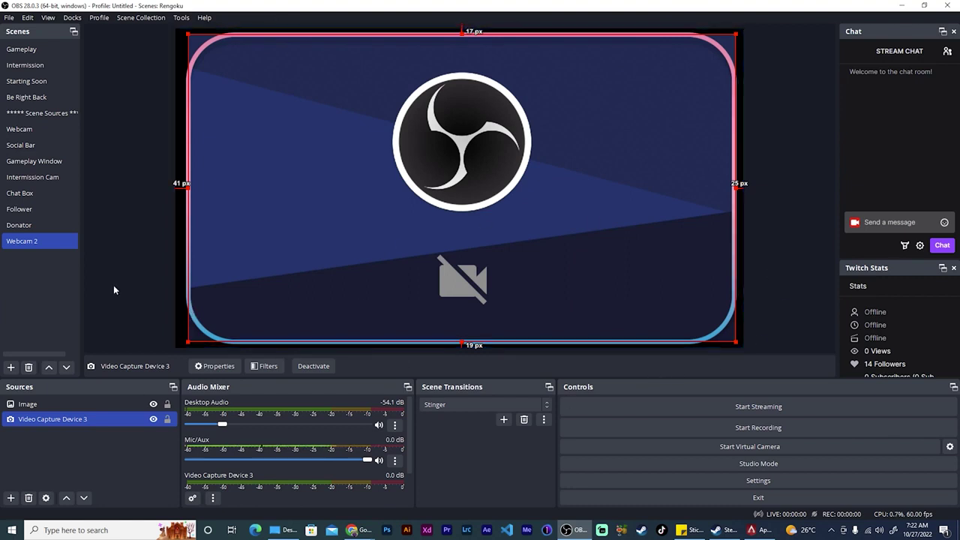
{"action": "right_click", "coordinate": [129, 418]}
{"action": "mouse_move", "coordinate": [225, 300]}
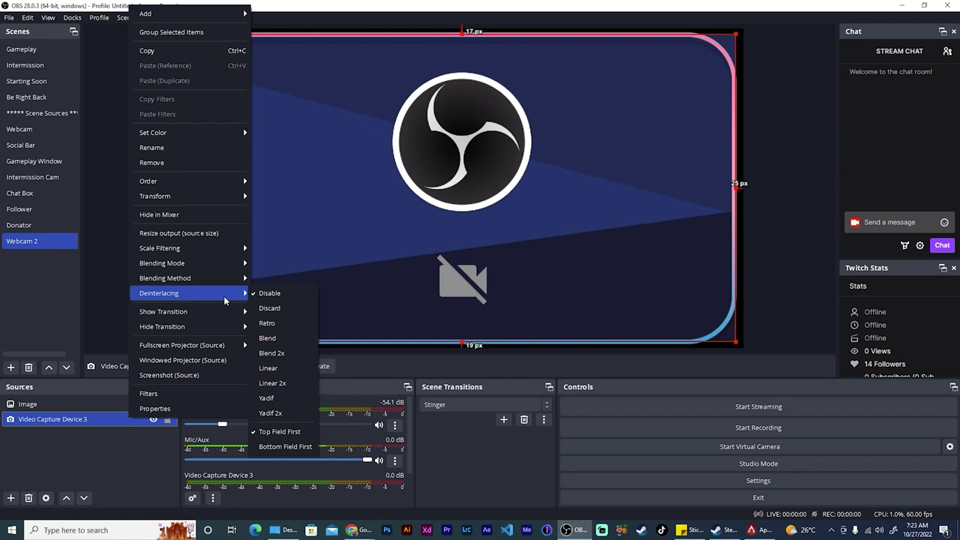
{"action": "mouse_move", "coordinate": [225, 200]}
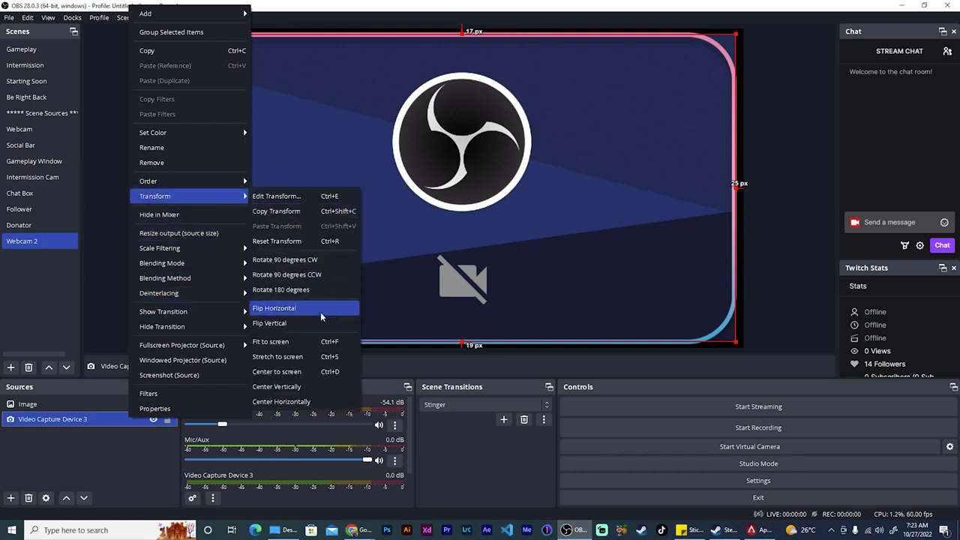
{"action": "left_click", "coordinate": [317, 342]}
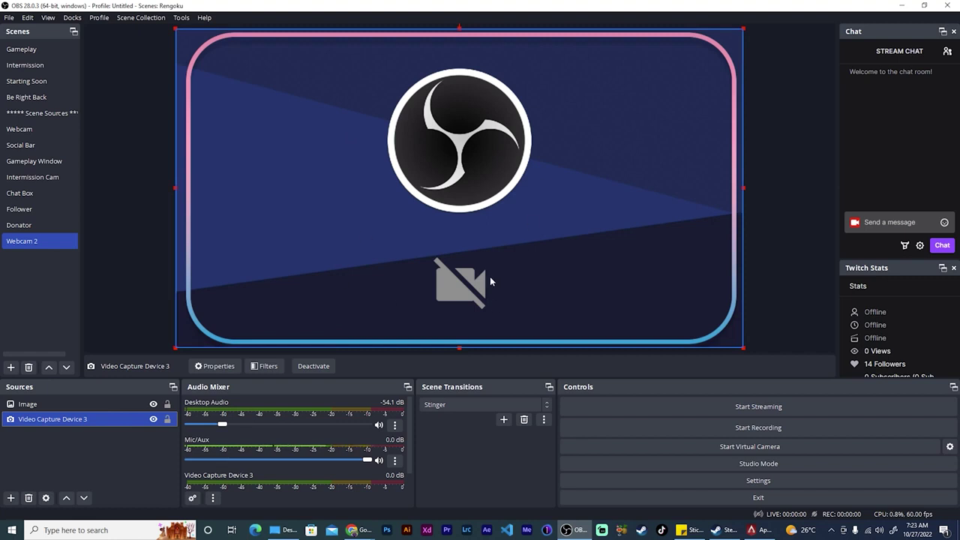
{"action": "right_click", "coordinate": [111, 422]}
Add an Image Mask/Blend filter with its default name to Video Capture Device 3.
{"action": "left_click", "coordinate": [124, 396]}
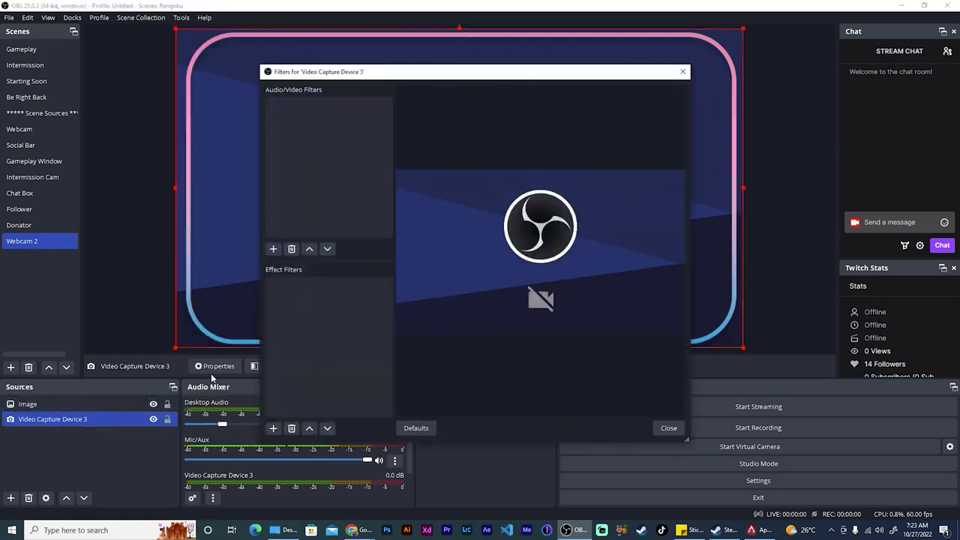
{"action": "left_click", "coordinate": [273, 429]}
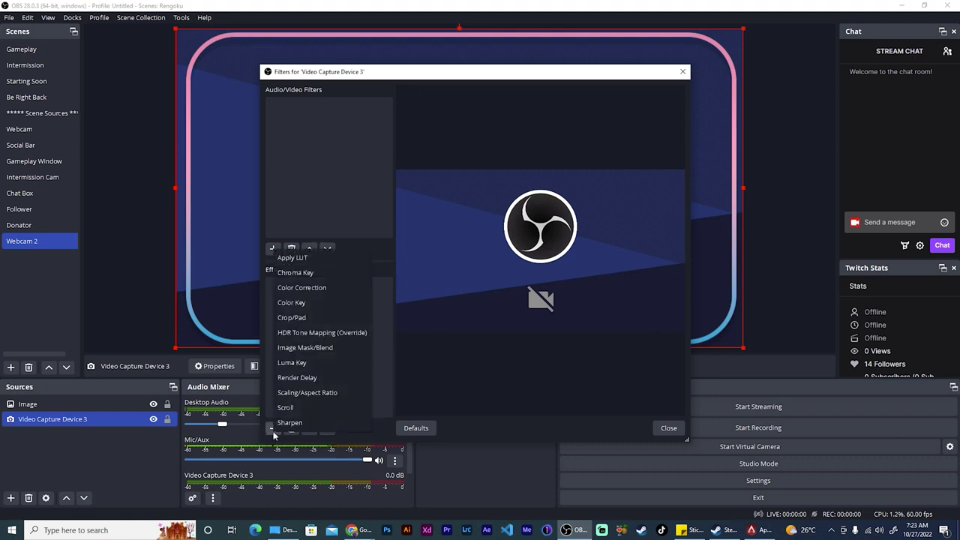
{"action": "left_click", "coordinate": [333, 349]}
{"action": "left_click", "coordinate": [450, 273]}
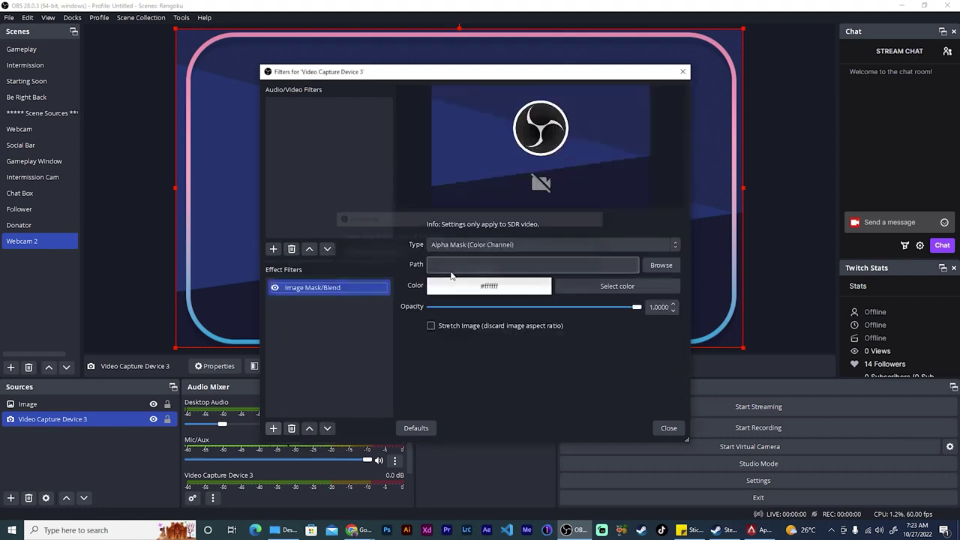
Load Assets/Masks/Cam Mask 1.png as the mask image and close the Filters window.
{"action": "left_click", "coordinate": [658, 265]}
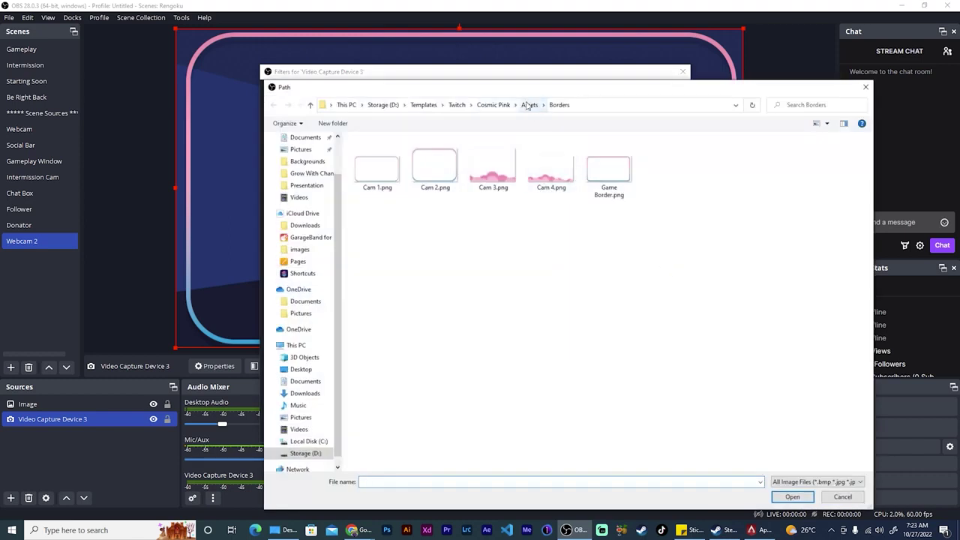
{"action": "left_click", "coordinate": [529, 105]}
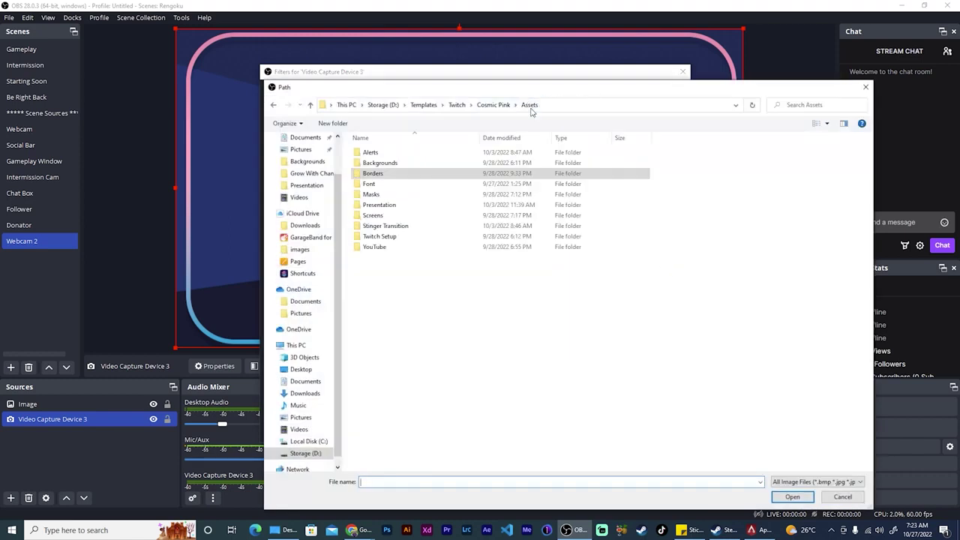
{"action": "double_click", "coordinate": [372, 194]}
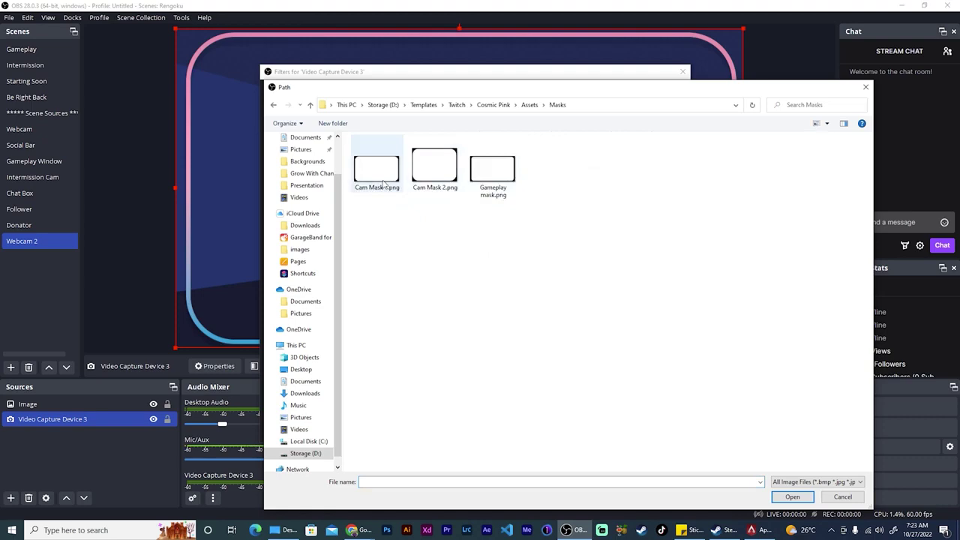
{"action": "left_click", "coordinate": [368, 183]}
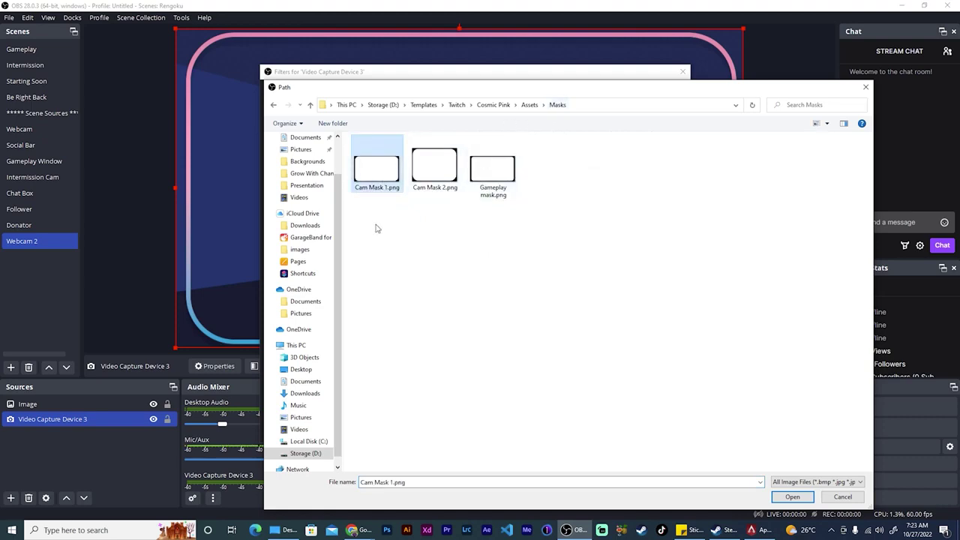
{"action": "left_click", "coordinate": [791, 496]}
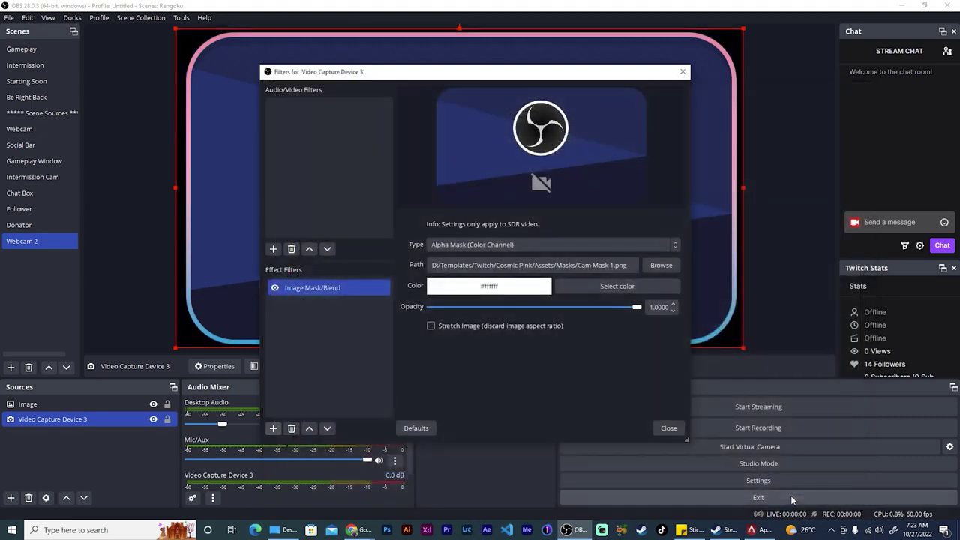
{"action": "left_click", "coordinate": [668, 428]}
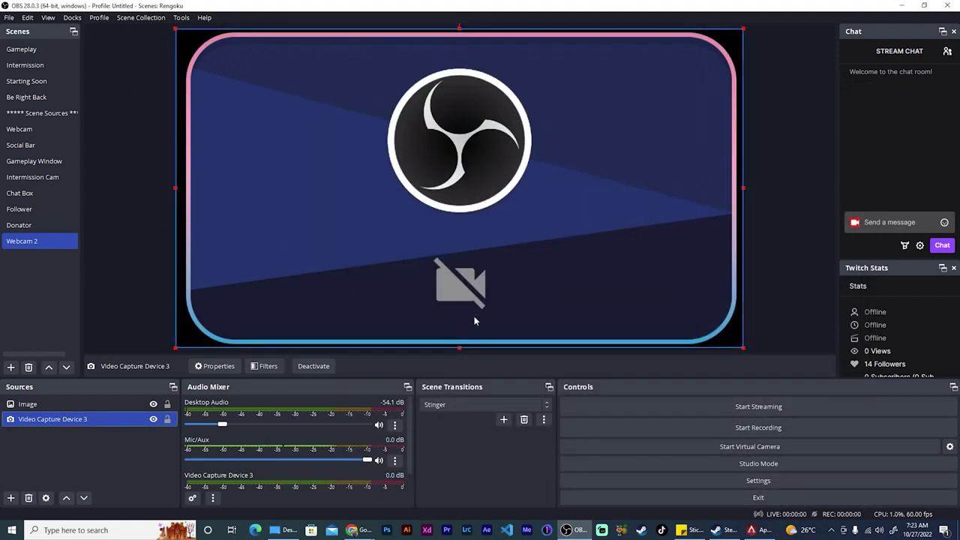
{"action": "left_click", "coordinate": [36, 49]}
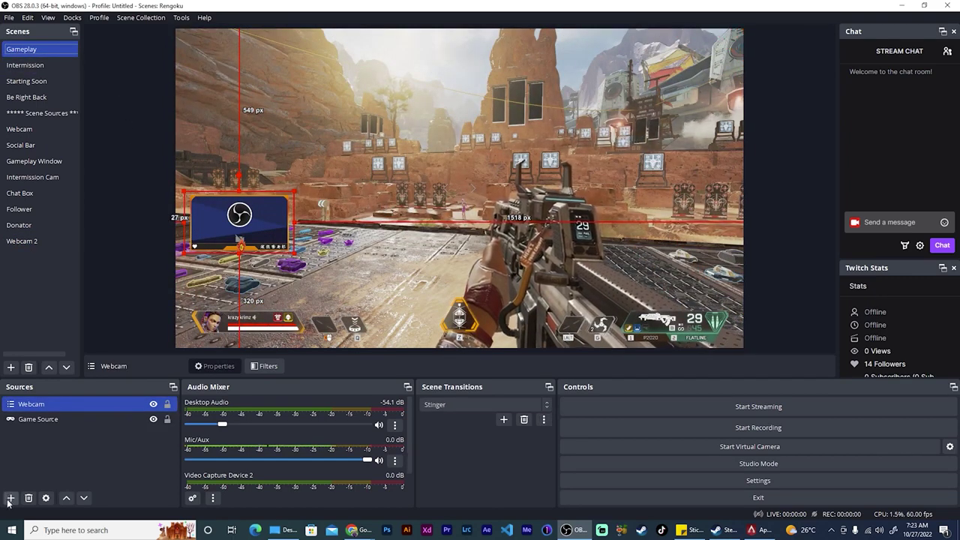
Add the existing Webcam 2 scene as a source in the Gameplay scene.
{"action": "left_click", "coordinate": [11, 498]}
{"action": "left_click", "coordinate": [30, 393]}
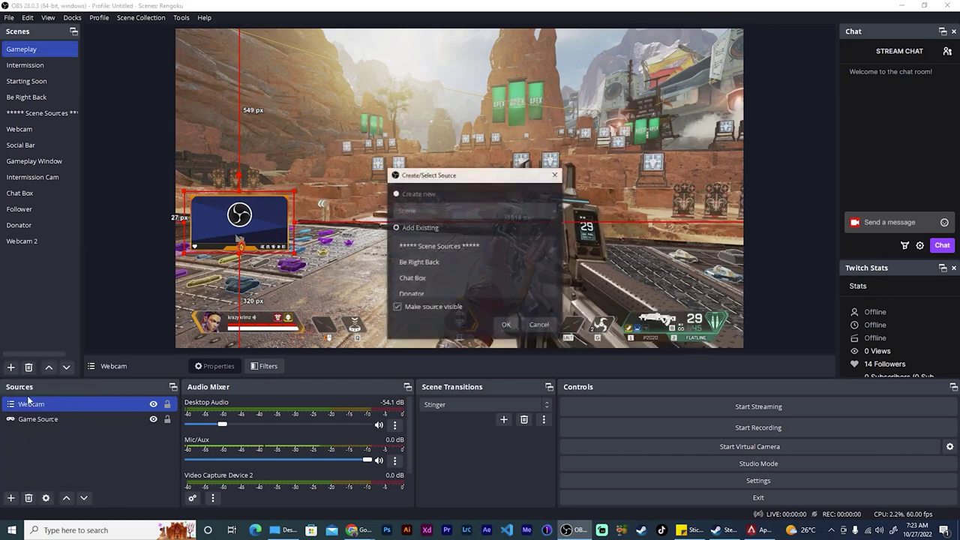
{"action": "scroll", "coordinate": [503, 262], "scroll_direction": "down", "scroll_amount": 1}
{"action": "left_click", "coordinate": [502, 262]}
{"action": "scroll", "coordinate": [499, 263], "scroll_direction": "down", "scroll_amount": 3}
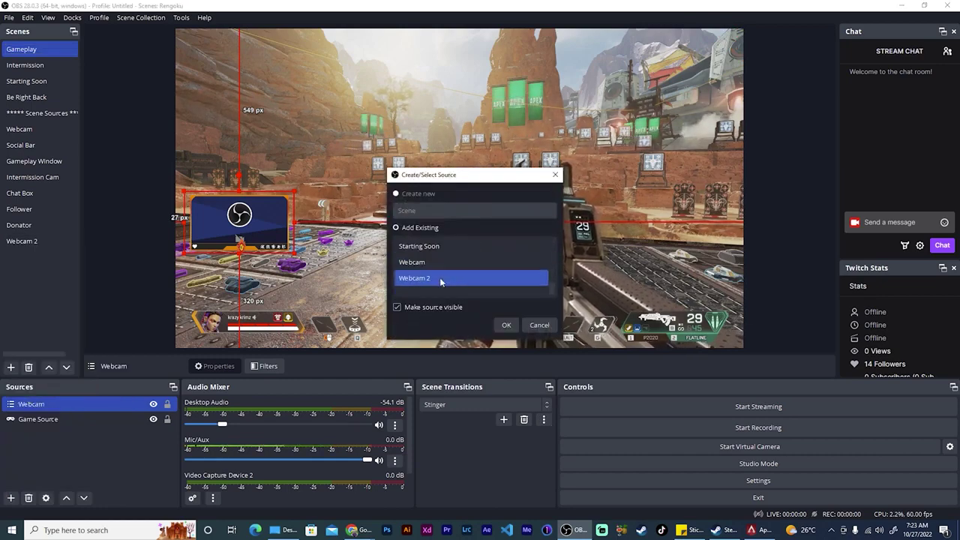
{"action": "left_click", "coordinate": [498, 279]}
{"action": "left_click", "coordinate": [513, 327]}
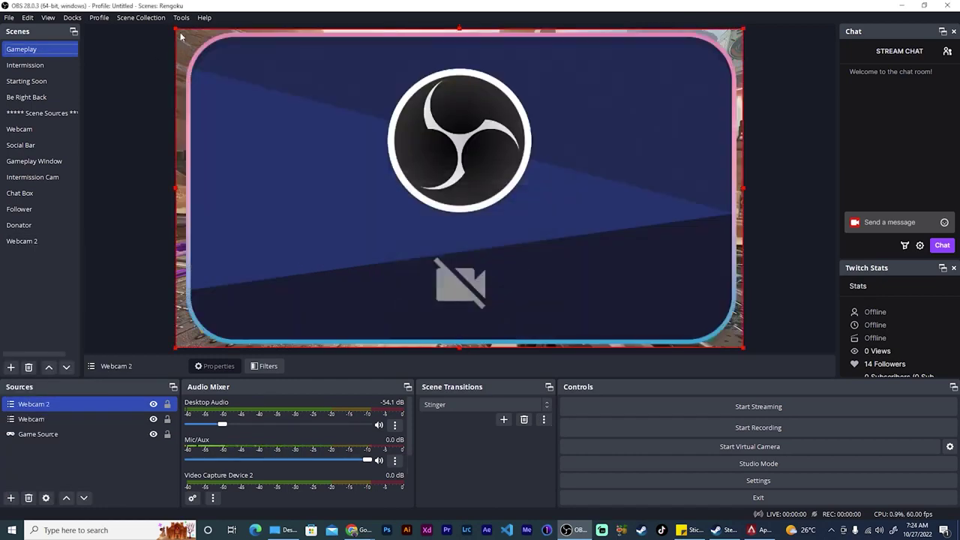
Shrink Webcam 2 to webcam size and move it to the top-left corner.
{"action": "left_click_drag", "start_coordinate": [180, 36], "coordinate": [213, 127]}
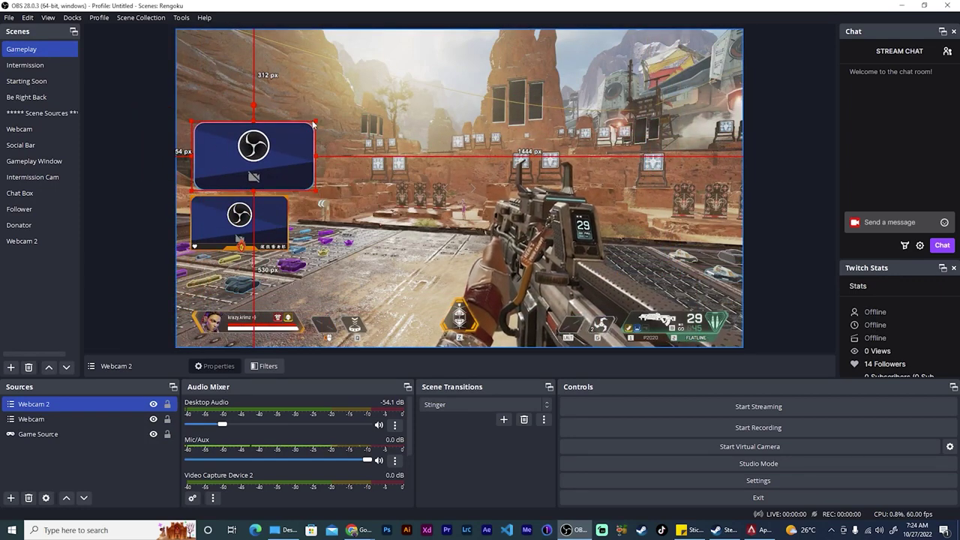
{"action": "left_click_drag", "start_coordinate": [314, 123], "coordinate": [286, 138]}
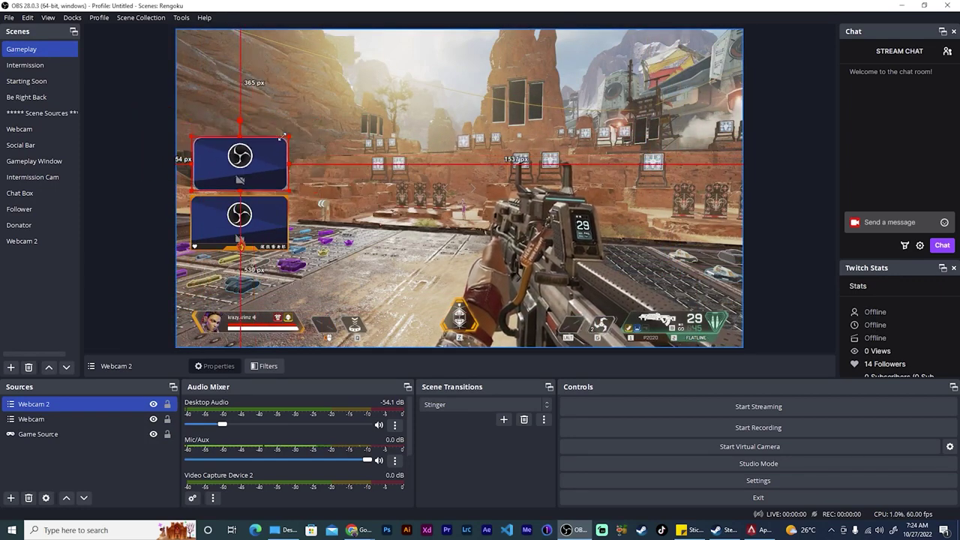
{"action": "left_click", "coordinate": [214, 219]}
{"action": "left_click", "coordinate": [227, 169]}
{"action": "left_click", "coordinate": [225, 206]}
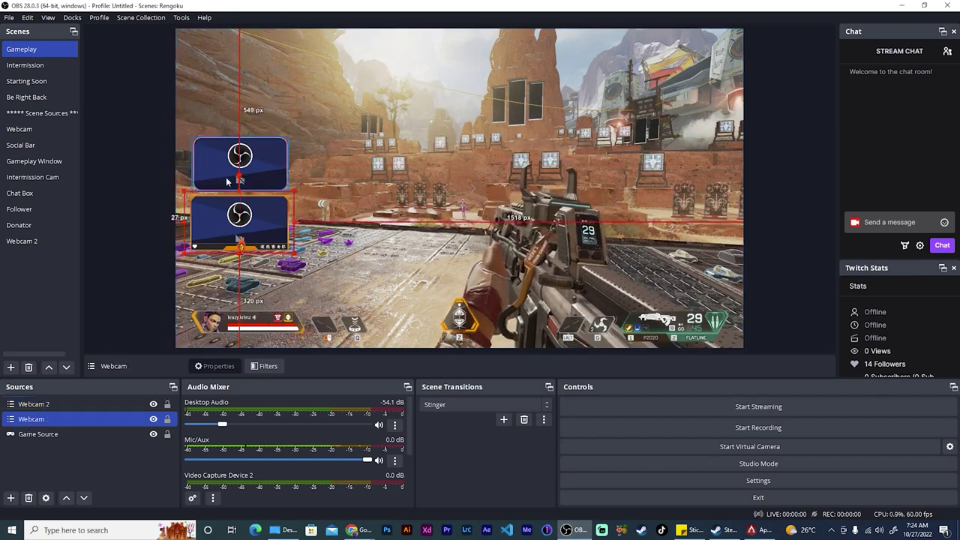
{"action": "left_click", "coordinate": [227, 181]}
{"action": "left_click", "coordinate": [126, 257]}
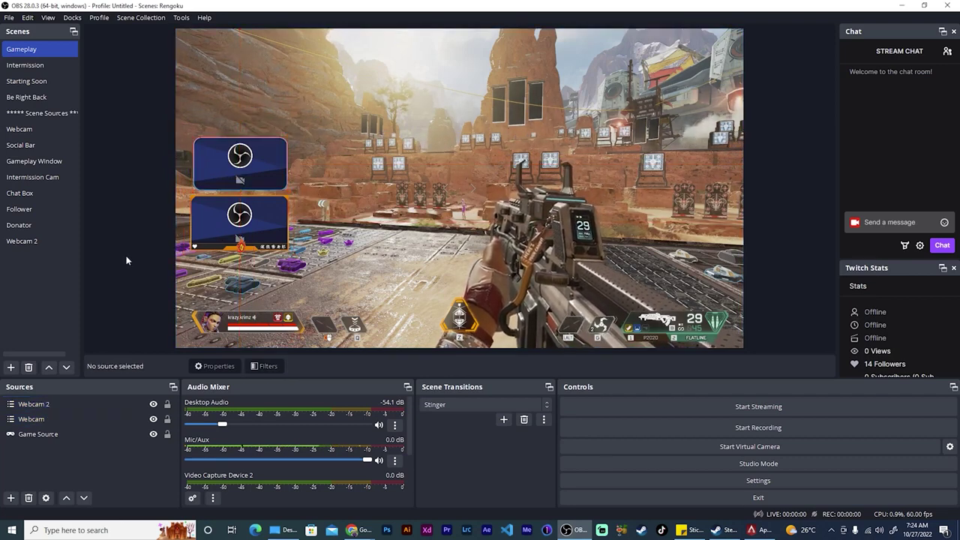
{"action": "left_click_drag", "start_coordinate": [240, 168], "coordinate": [384, 137]}
{"action": "left_click_drag", "start_coordinate": [280, 233], "coordinate": [663, 115]}
{"action": "left_click_drag", "start_coordinate": [383, 135], "coordinate": [229, 56]}
{"action": "left_click_drag", "start_coordinate": [592, 105], "coordinate": [201, 185]}
Enlarge both webcam boxes and stack Webcam 2 just above the square-bordered Webcam.
{"action": "left_click", "coordinate": [255, 47]}
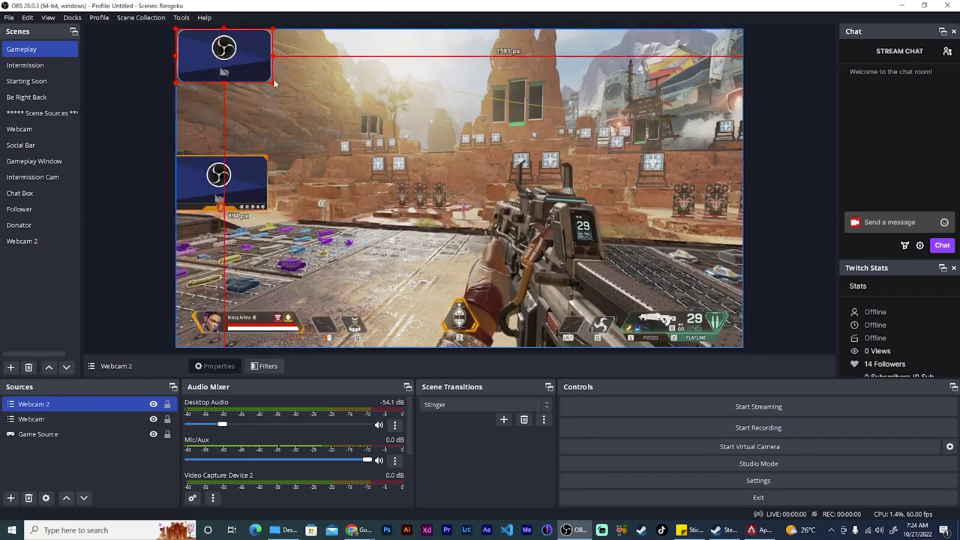
{"action": "left_click_drag", "start_coordinate": [273, 80], "coordinate": [292, 94]}
{"action": "left_click", "coordinate": [244, 188]}
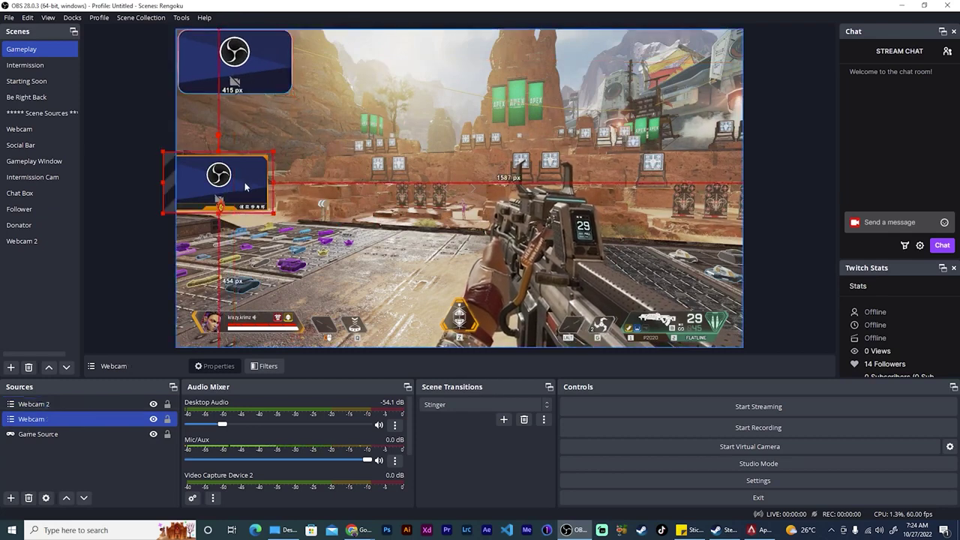
{"action": "left_click_drag", "start_coordinate": [274, 213], "coordinate": [297, 227]}
{"action": "left_click_drag", "start_coordinate": [248, 181], "coordinate": [279, 252]}
{"action": "left_click_drag", "start_coordinate": [243, 69], "coordinate": [315, 192]}
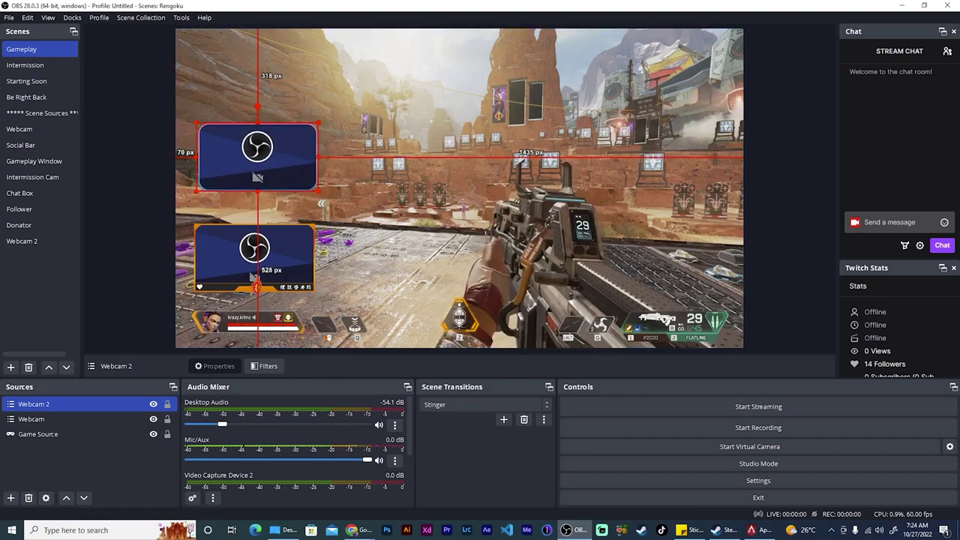
{"action": "key", "text": "alt+Tab"}
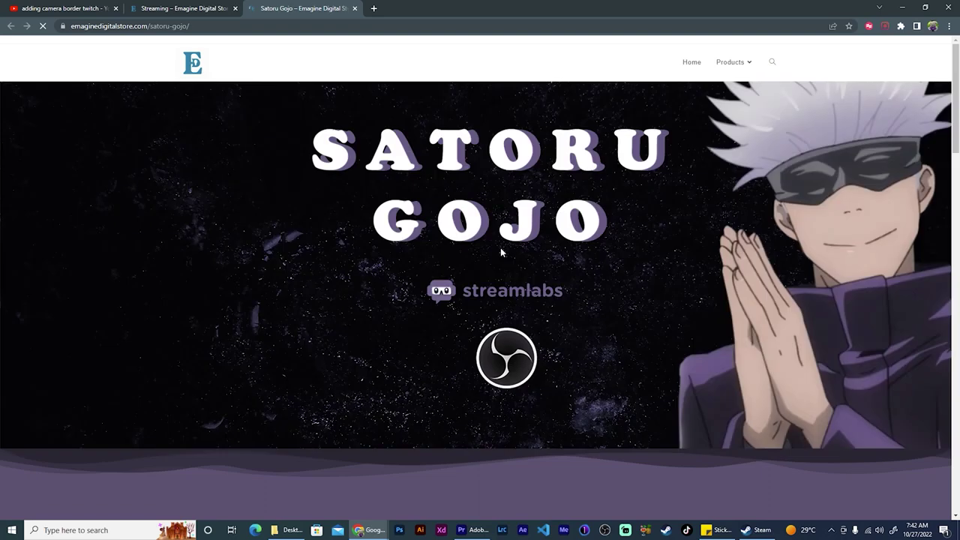
Scroll down to the Gojo Stream Pack Preview video, play it, and mute it.
{"action": "scroll", "coordinate": [502, 253], "scroll_direction": "down", "scroll_amount": 10}
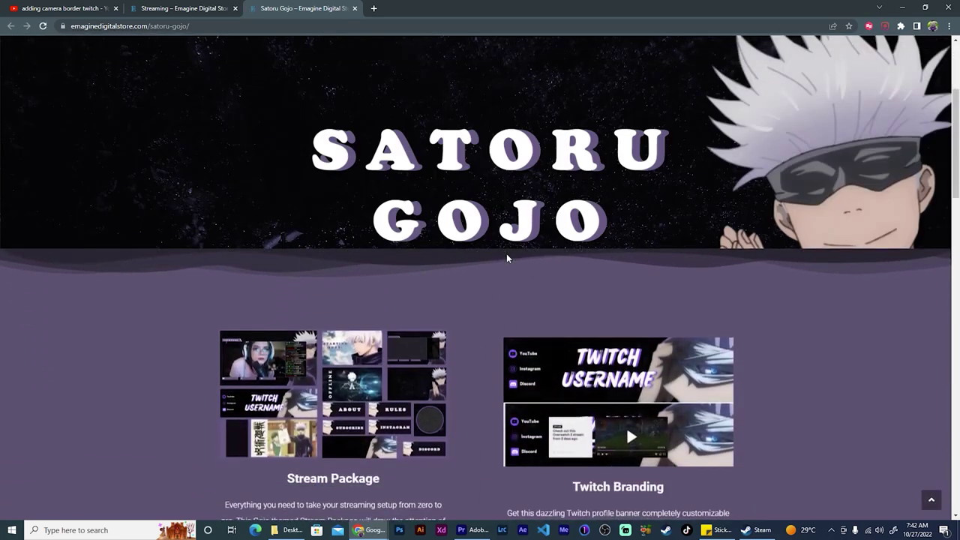
{"action": "scroll", "coordinate": [587, 276], "scroll_direction": "down", "scroll_amount": 5}
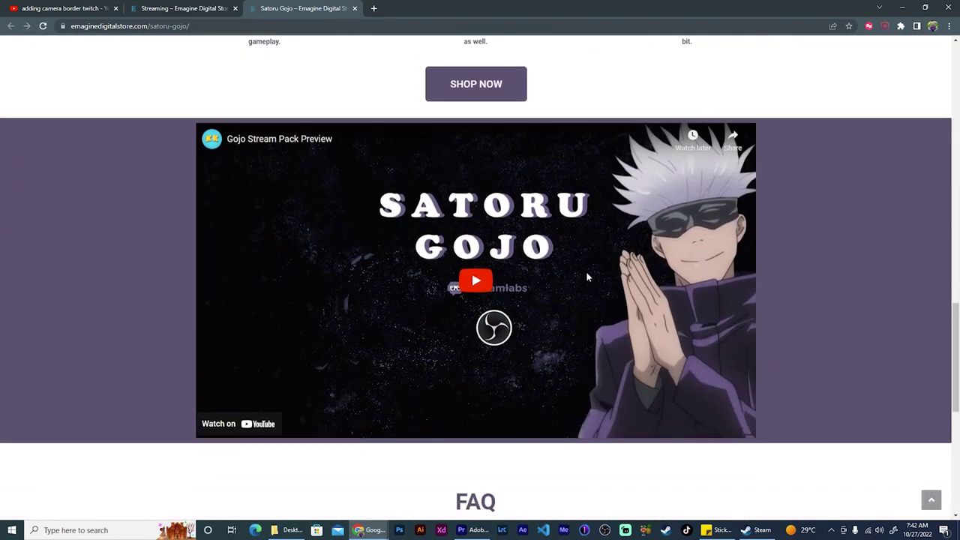
{"action": "left_click", "coordinate": [234, 379]}
{"action": "left_click", "coordinate": [234, 379]}
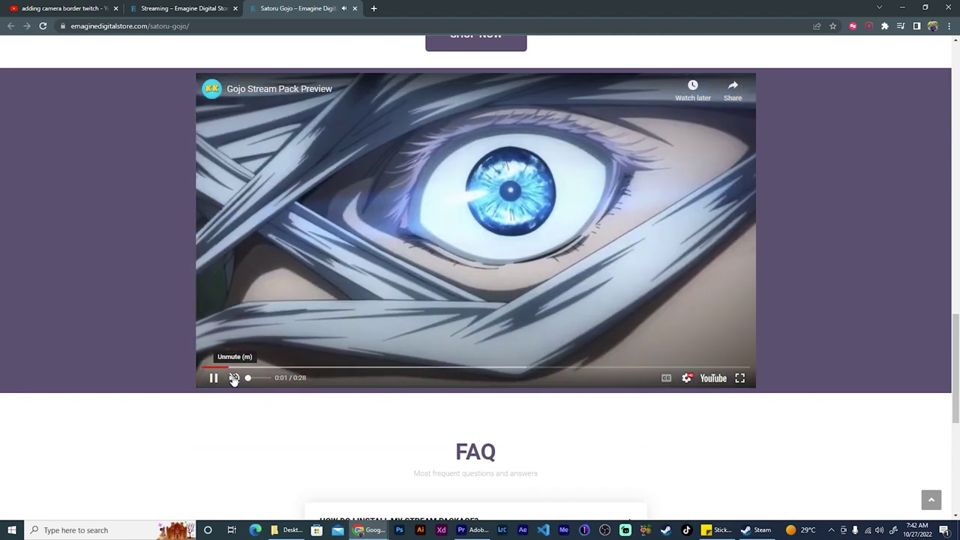